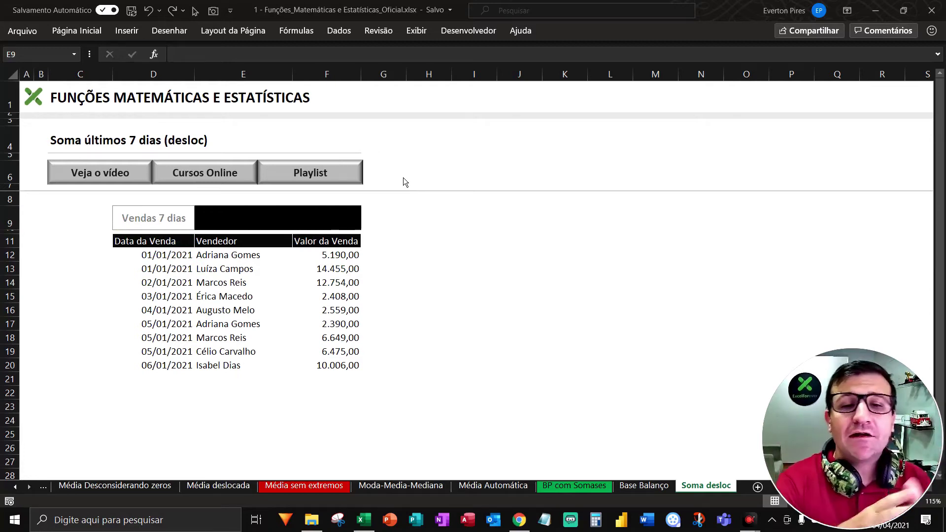
Draw annotation arrows at the seller names, sale dates, last sale value and Valor da Venda header
left_click(310, 218)
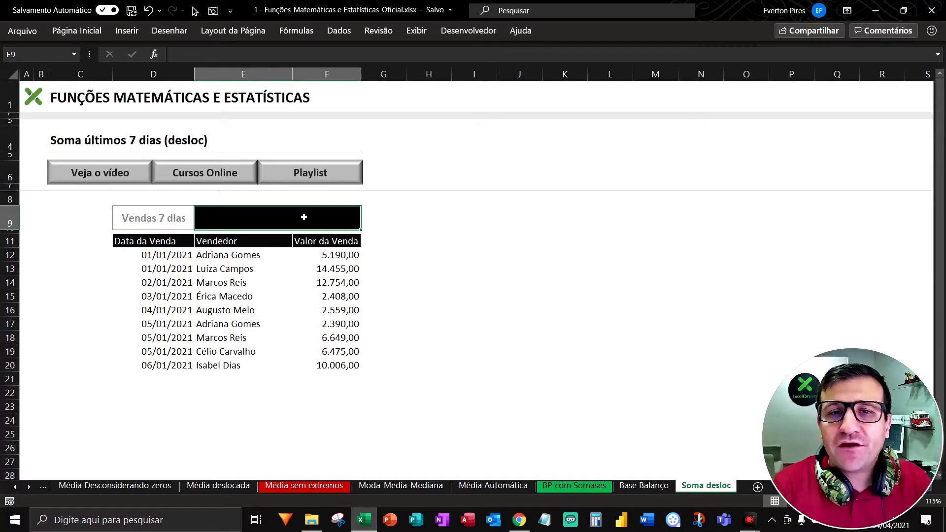
key("ctrl+shift+d")
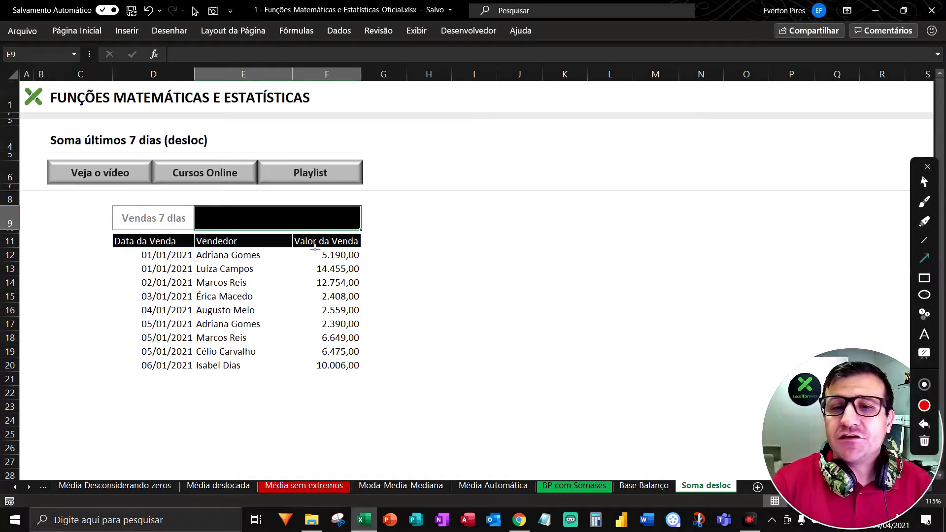
mouse_move(258, 188)
left_mouse_down()
mouse_move(233, 211)
mouse_move(224, 255)
left_mouse_up()
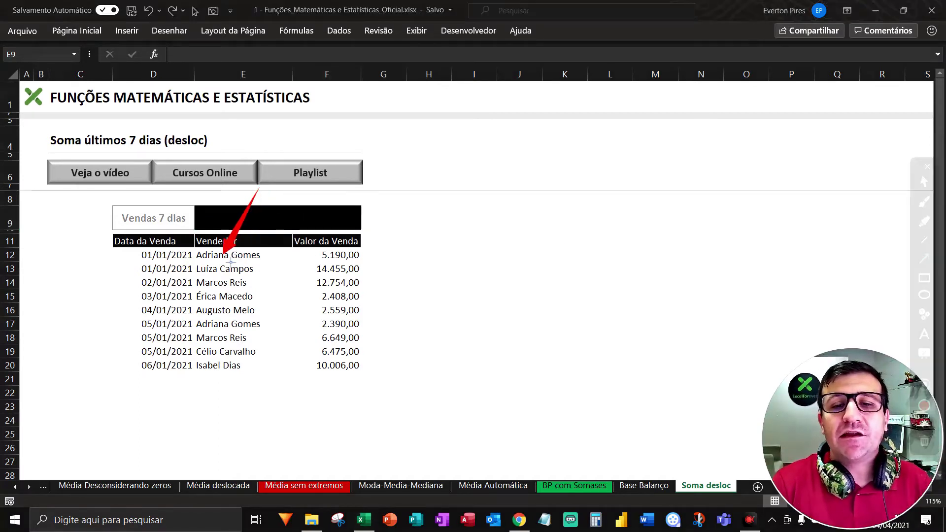
left_click_drag(244, 436, 318, 375)
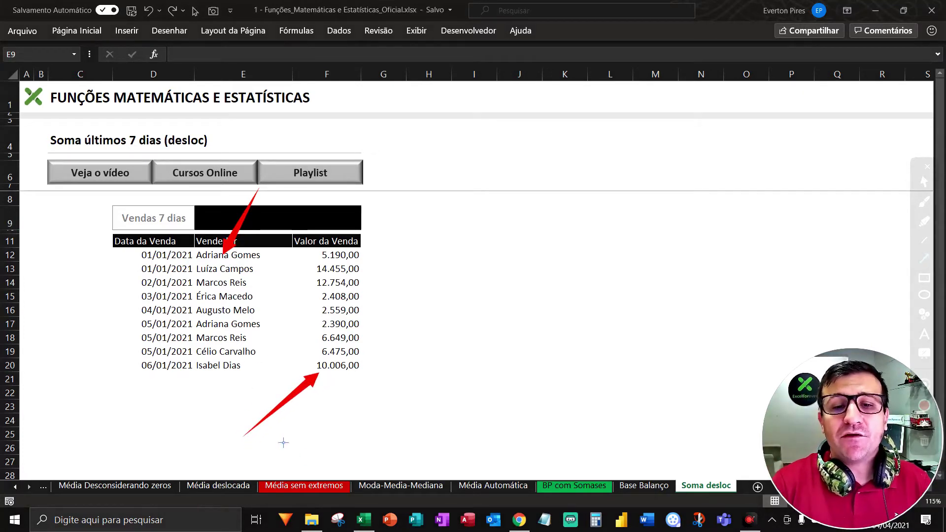
mouse_move(74, 251)
left_mouse_down()
mouse_move(176, 262)
mouse_move(173, 361)
mouse_move(184, 380)
left_mouse_up()
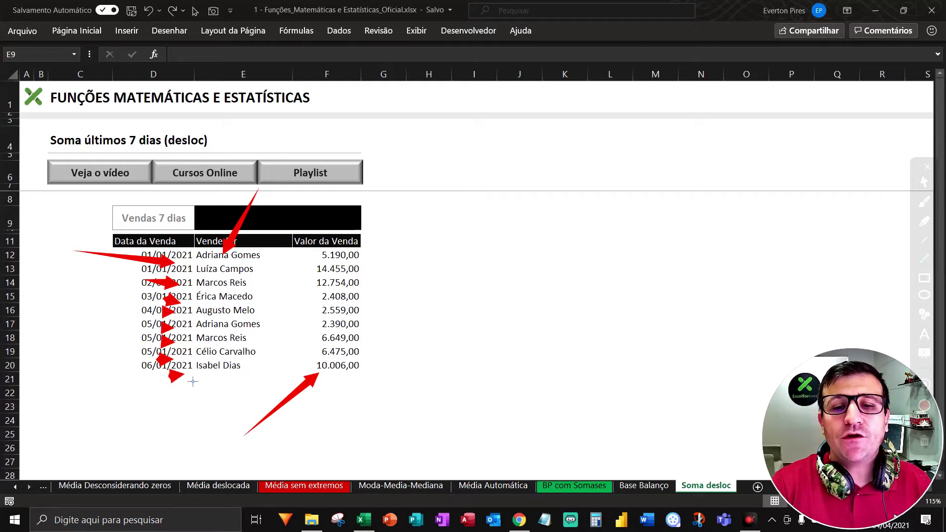
left_click_drag(378, 173, 337, 245)
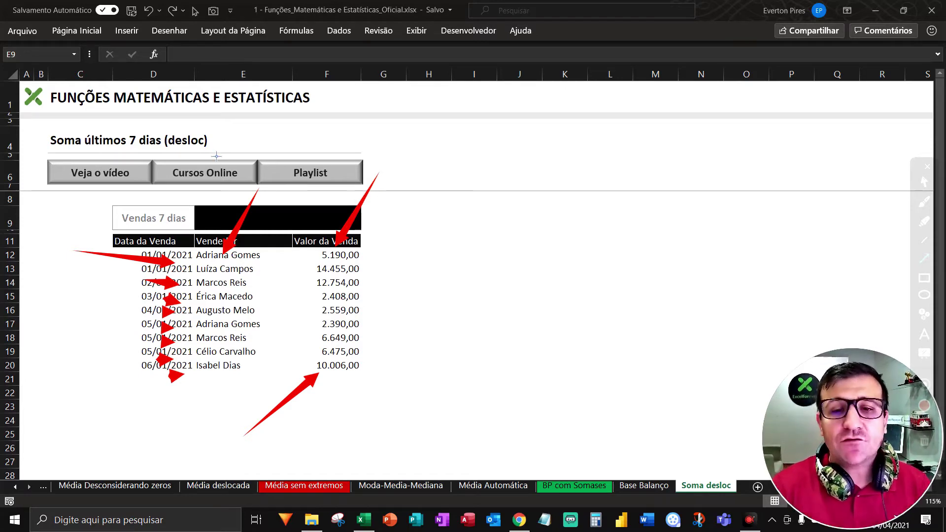
key("Escape")
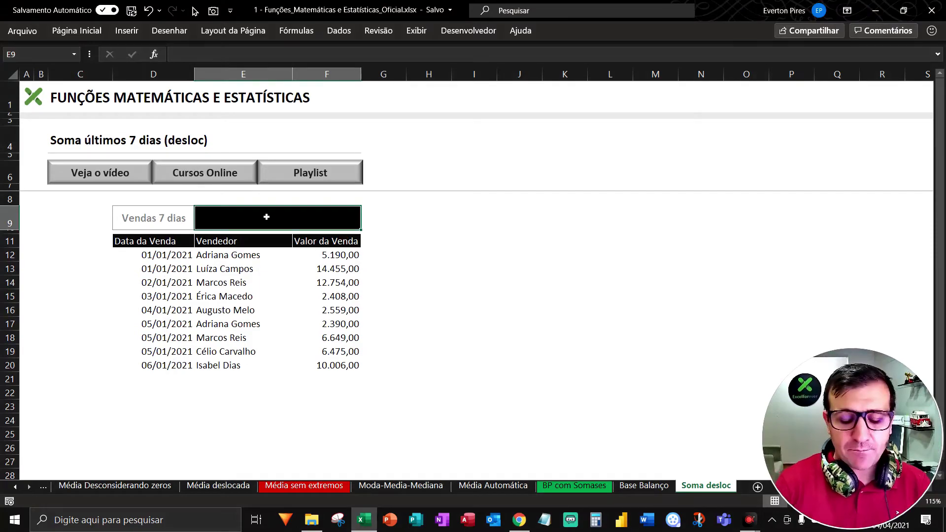
Enter =desloc(E12;8;1) in E9 so it returns 3.121,00
type("=desloc")
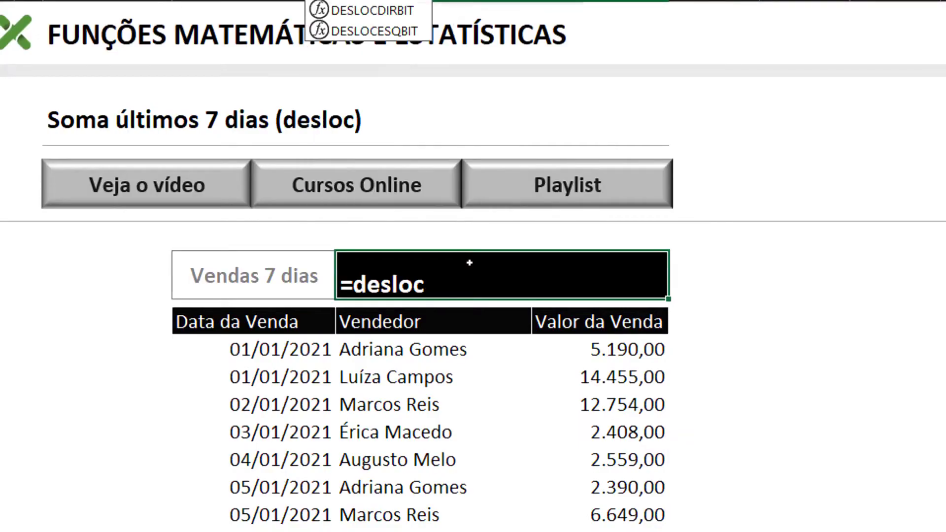
type("(")
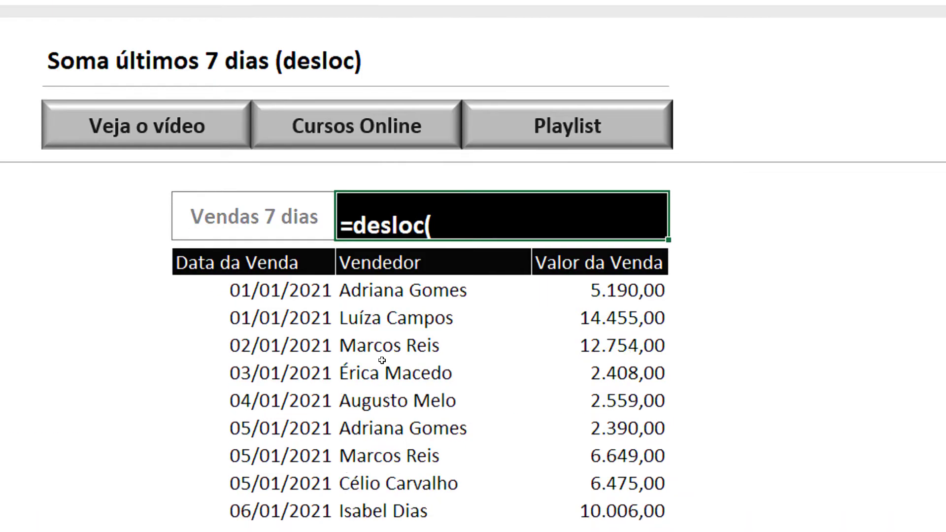
left_click(388, 290)
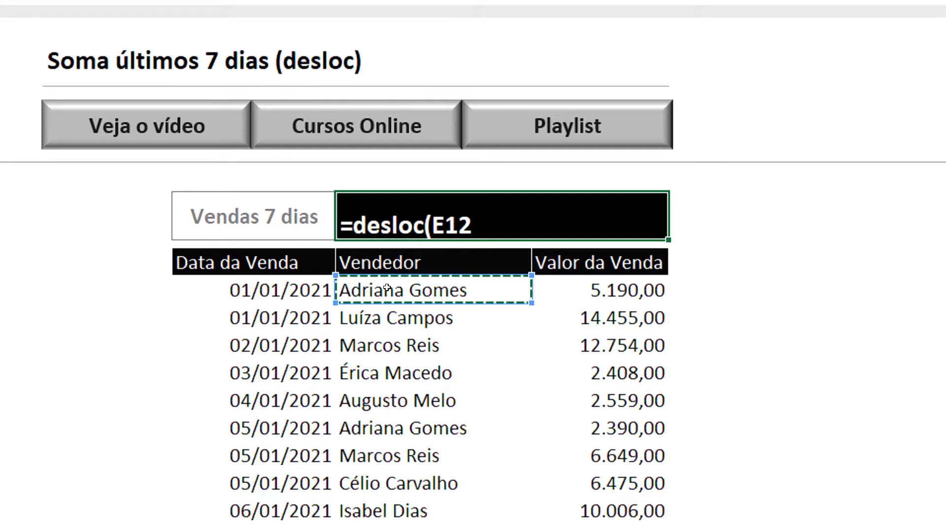
type(";")
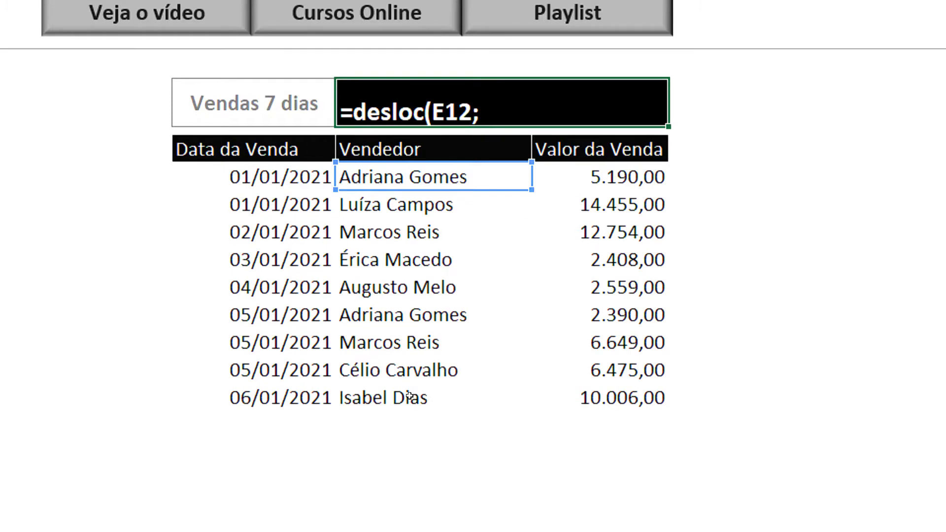
type("8")
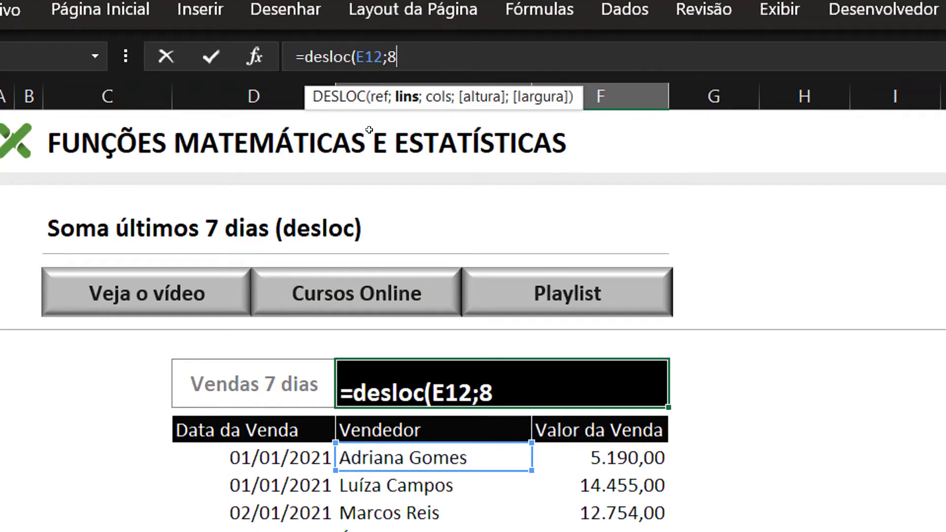
type(";")
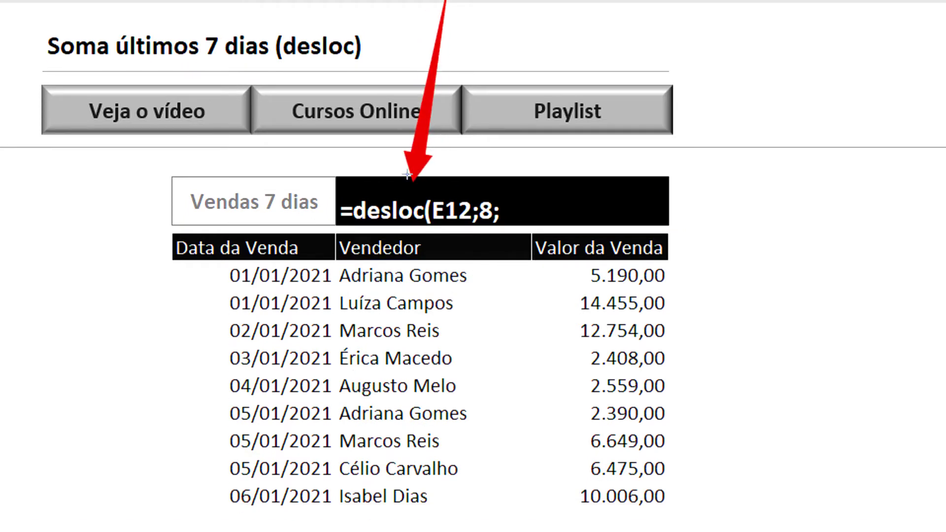
left_click_drag(442, 35, 584, 485)
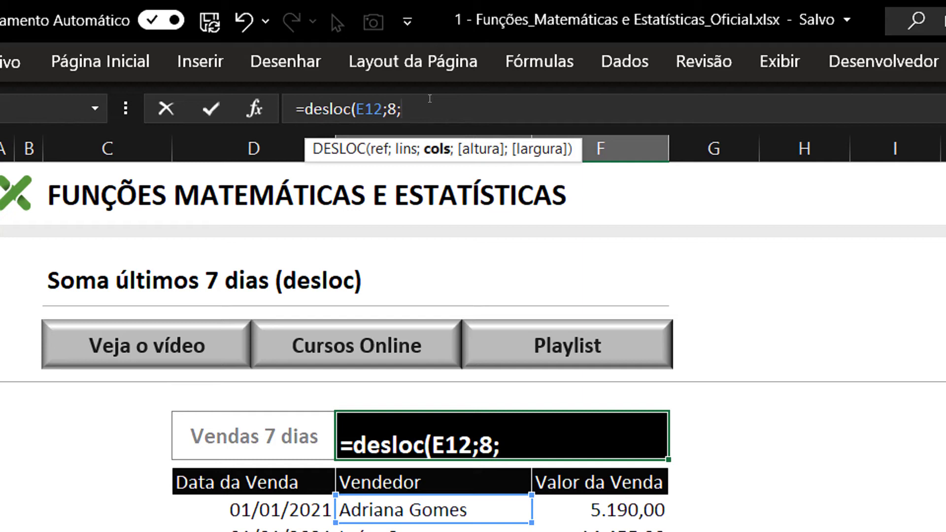
type("1")
type(")")
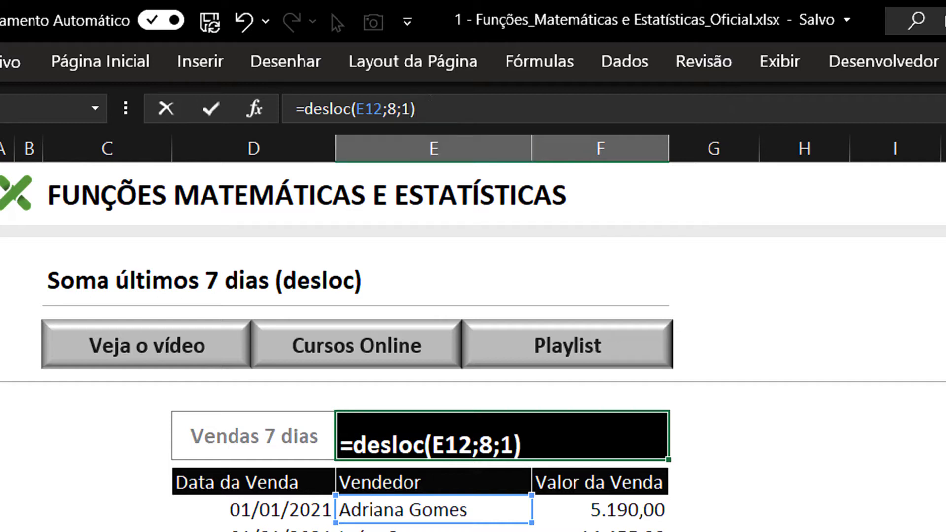
key("Return")
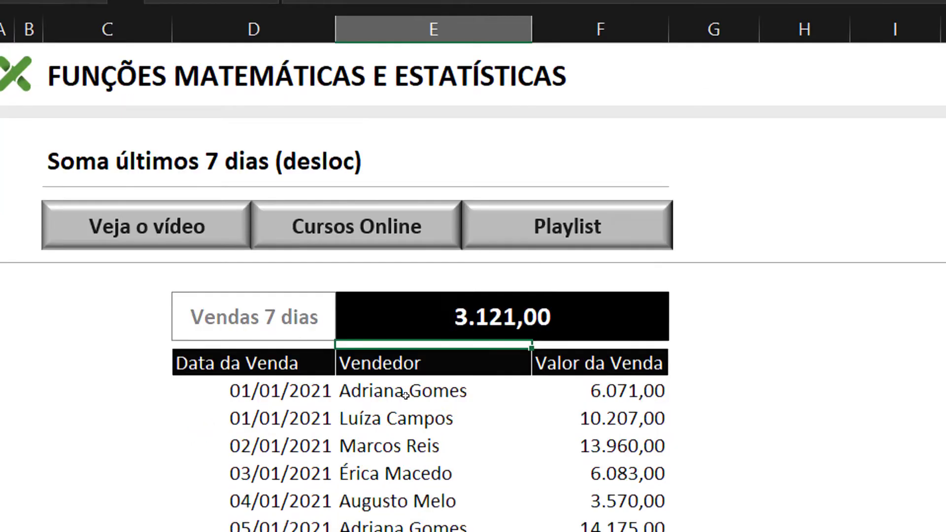
Recalculate the random sales three times with F9, then delete the trial formula from E9
key("Up")
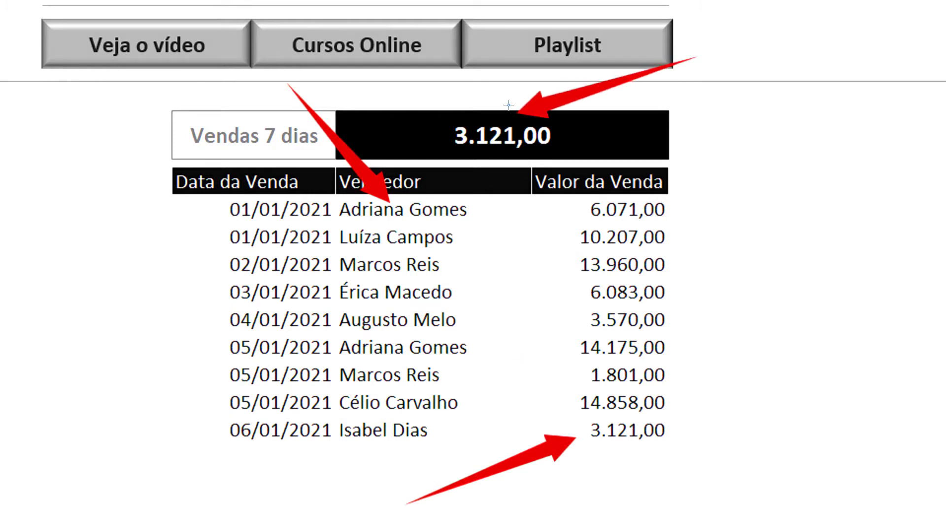
left_click(496, 185)
key("F9")
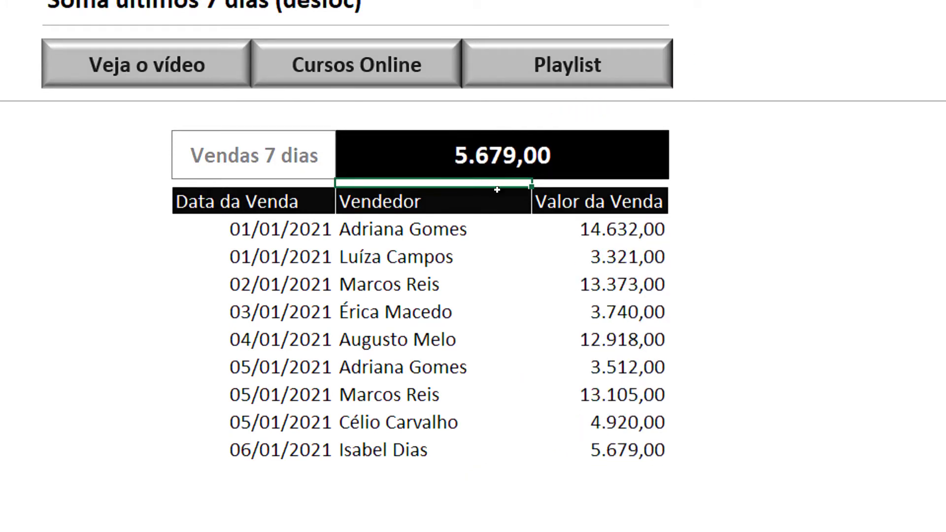
key("F9")
key("F9")
key("F9")
key("F9")
key("F9")
key("F9")
key("F9")
key("F9")
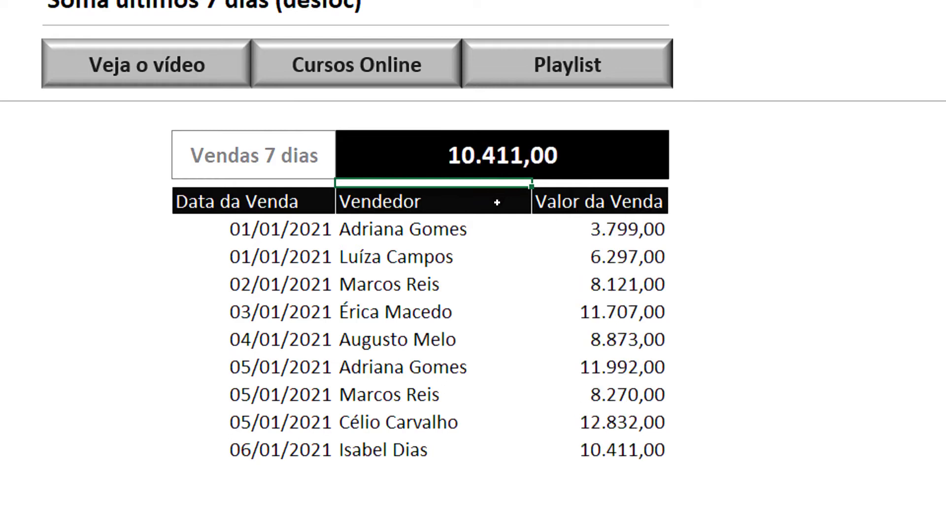
key("F9")
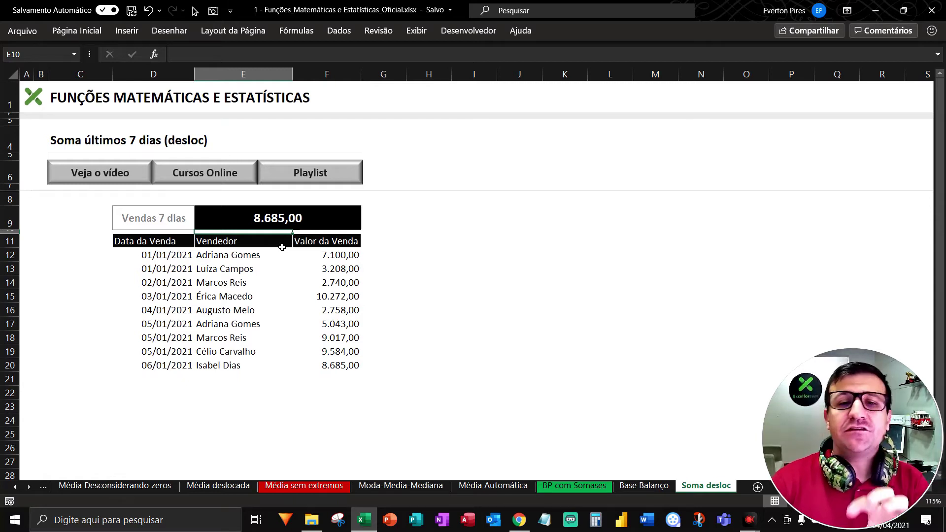
left_click(277, 220)
key("Delete")
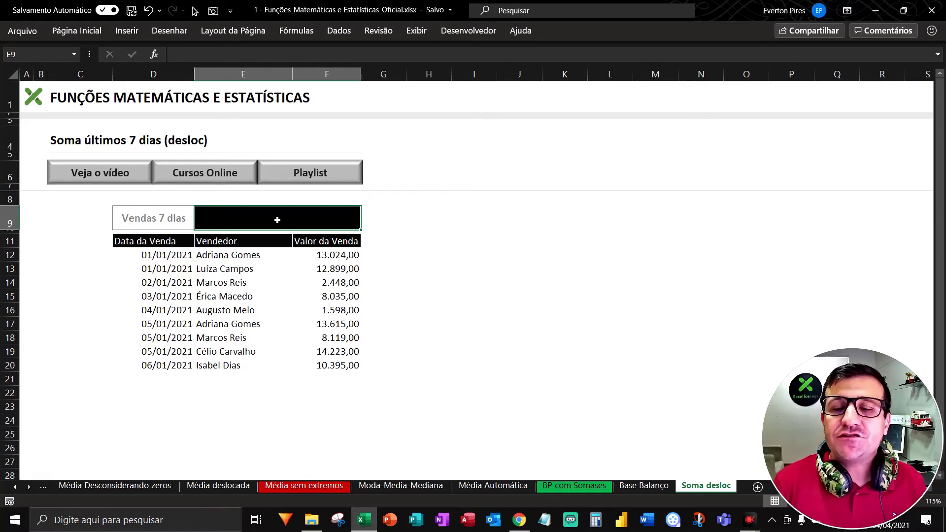
left_click(427, 310)
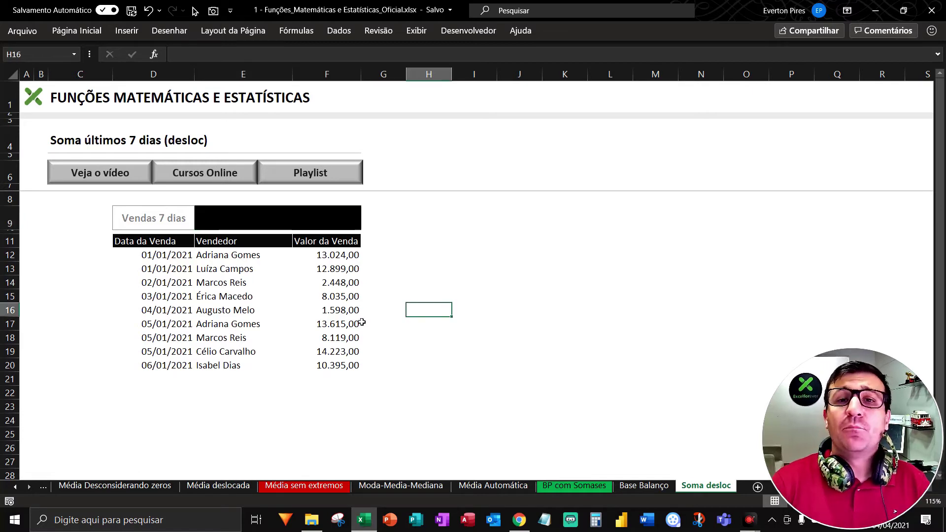
left_click_drag(340, 366, 335, 298)
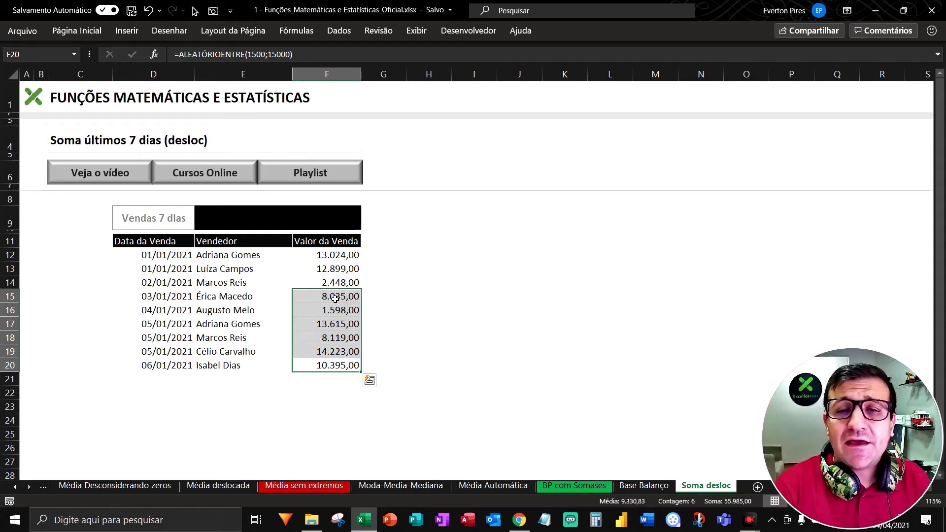
left_click(237, 217)
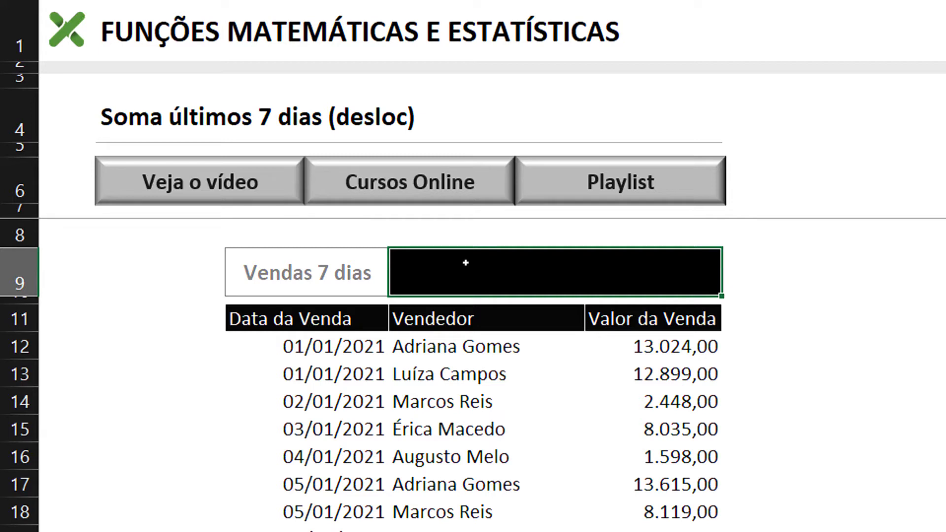
Begin E9 with =soma(desloc(F12; using the first sale value F12 as reference
type("soma(")
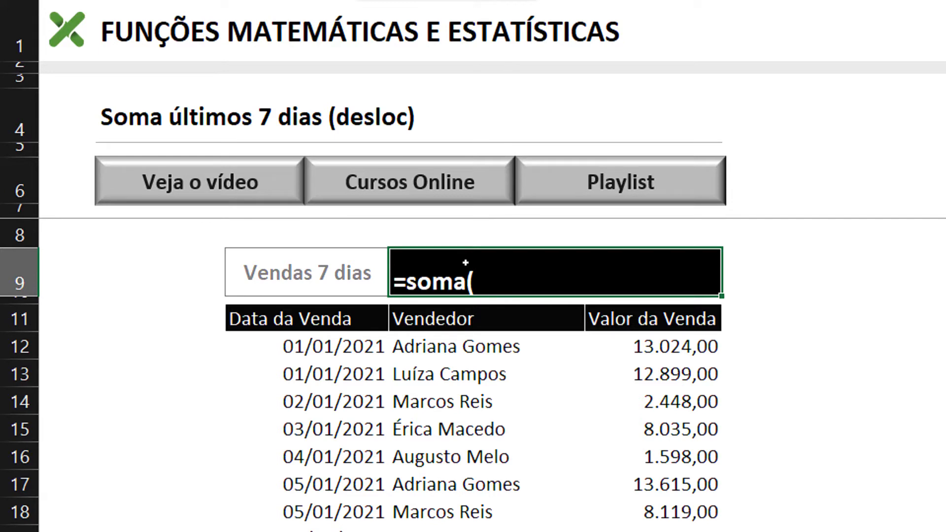
type("desloc")
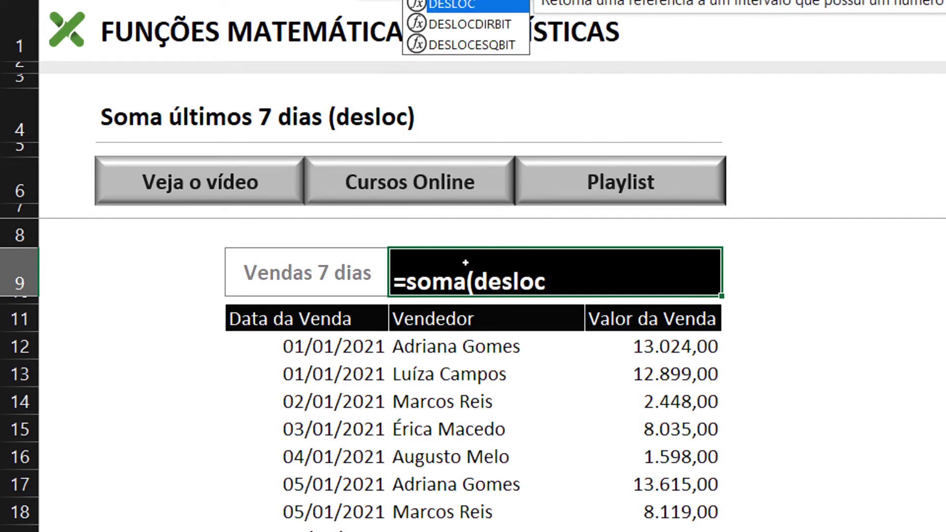
type("(")
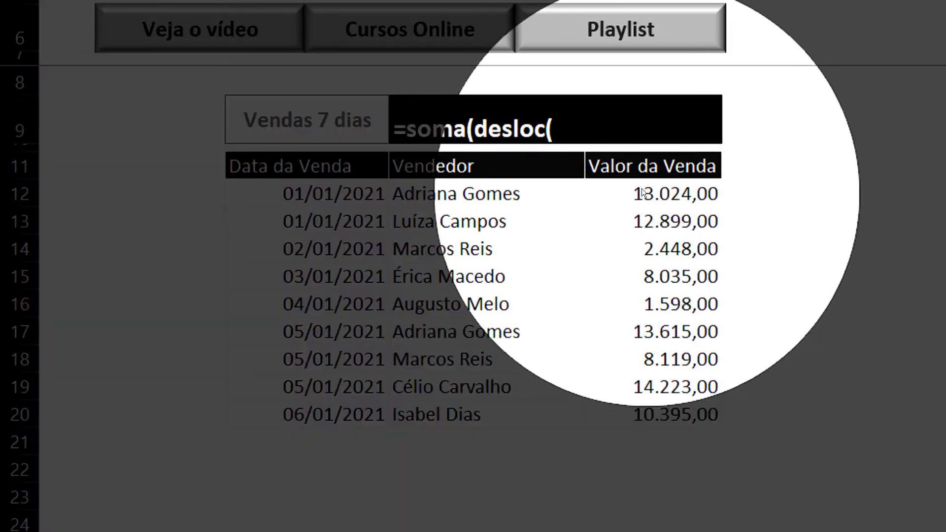
left_click(643, 189)
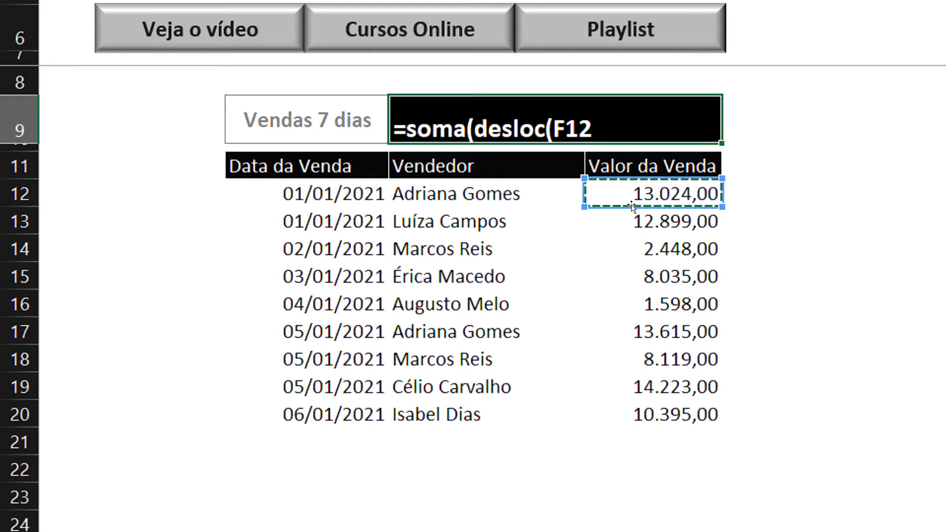
type(";")
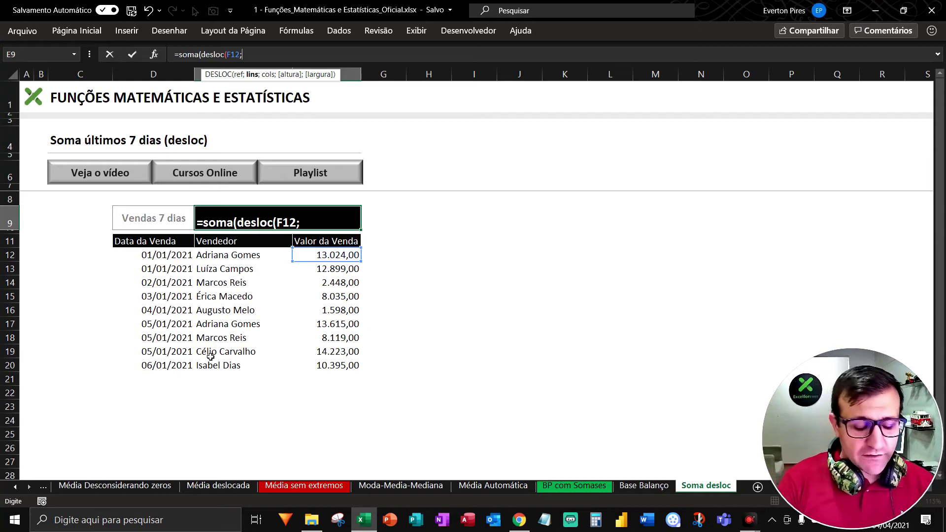
Add CONT.NÚM(E:F as the row offset, counting entries in columns E and F
type("cont.")
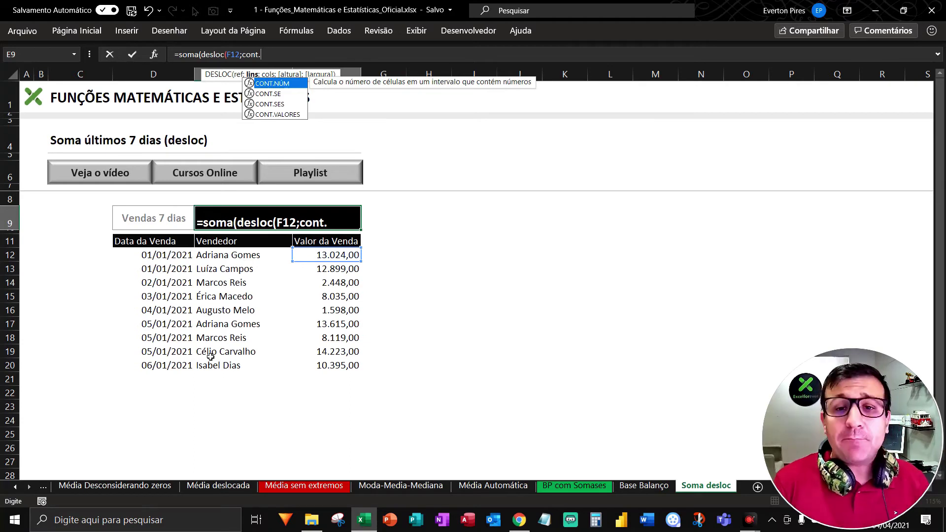
key("Tab")
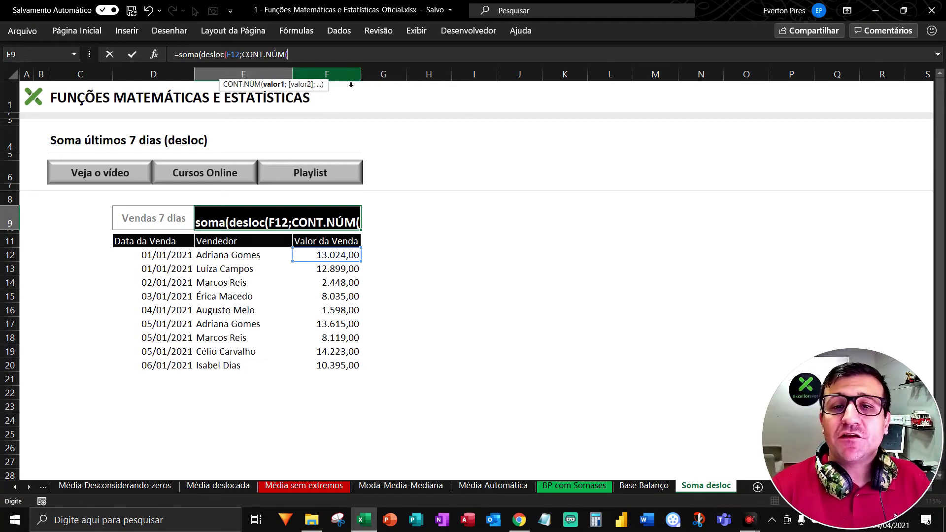
left_click_drag(243, 73, 351, 76)
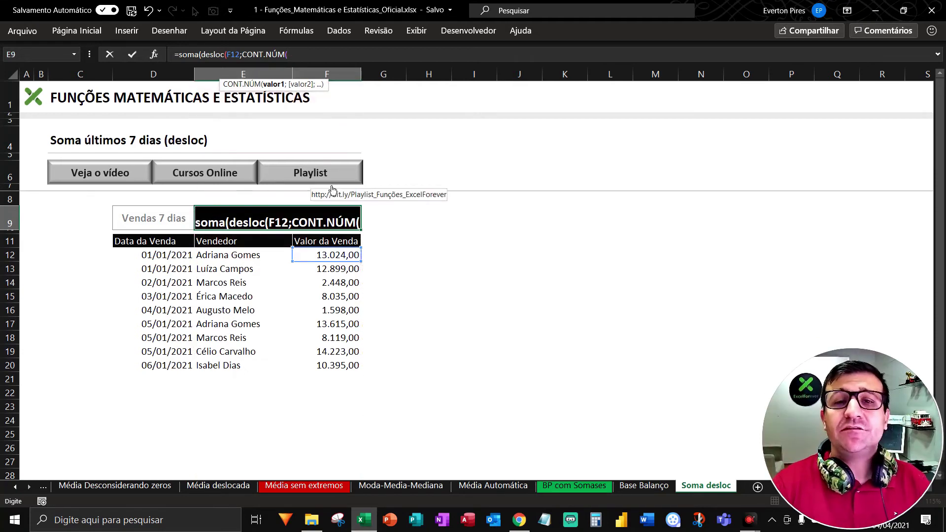
key("BackSpace")
key("BackSpace")
key("BackSpace")
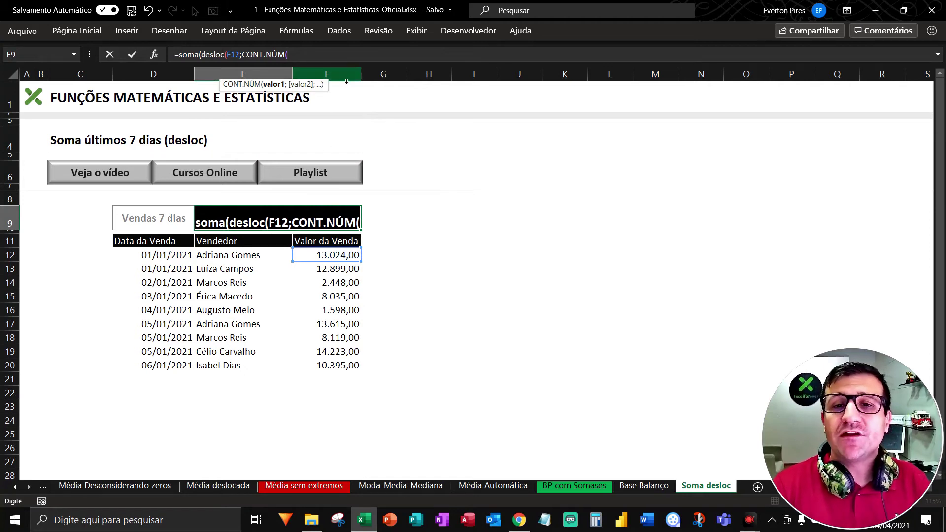
left_click_drag(243, 74, 346, 79)
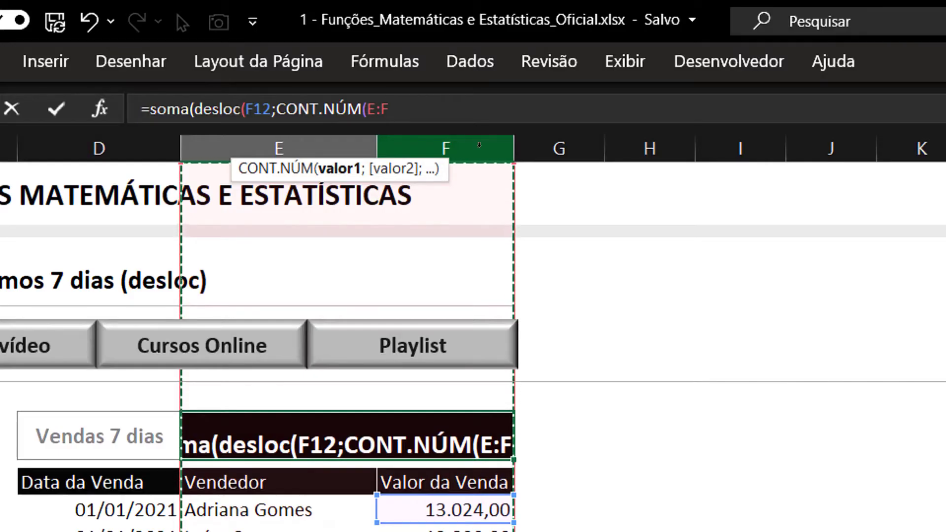
Change the count to CONT.NÚM(f:f) and add a 0 column offset
key("BackSpace")
key("BackSpace")
key("BackSpace")
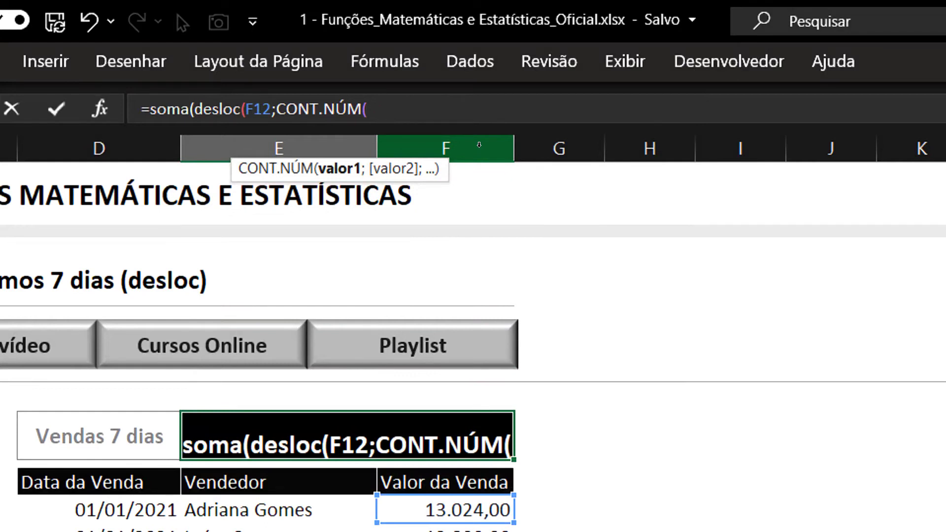
type("f:f)")
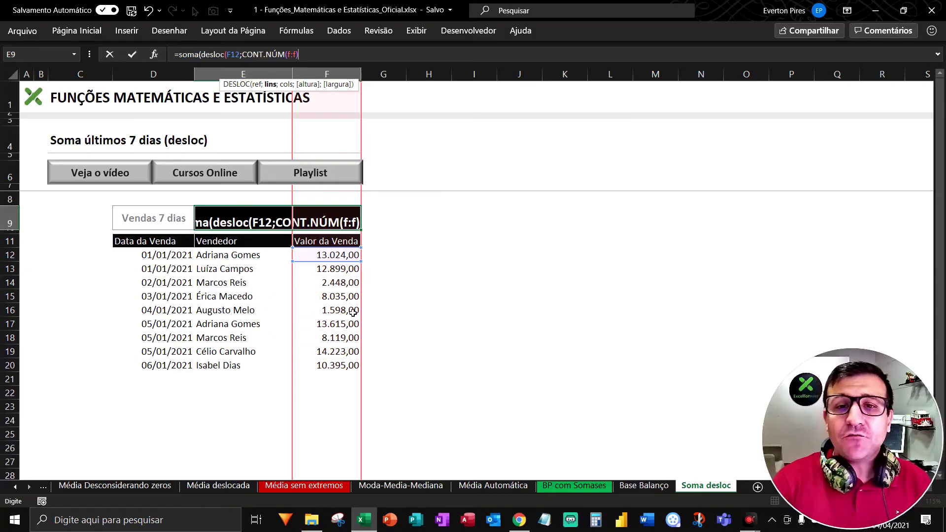
type(";")
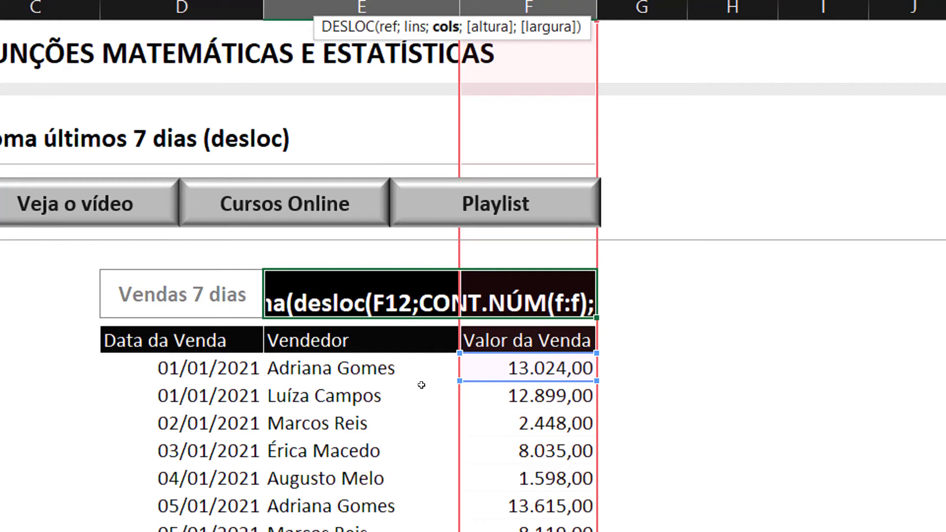
type("0")
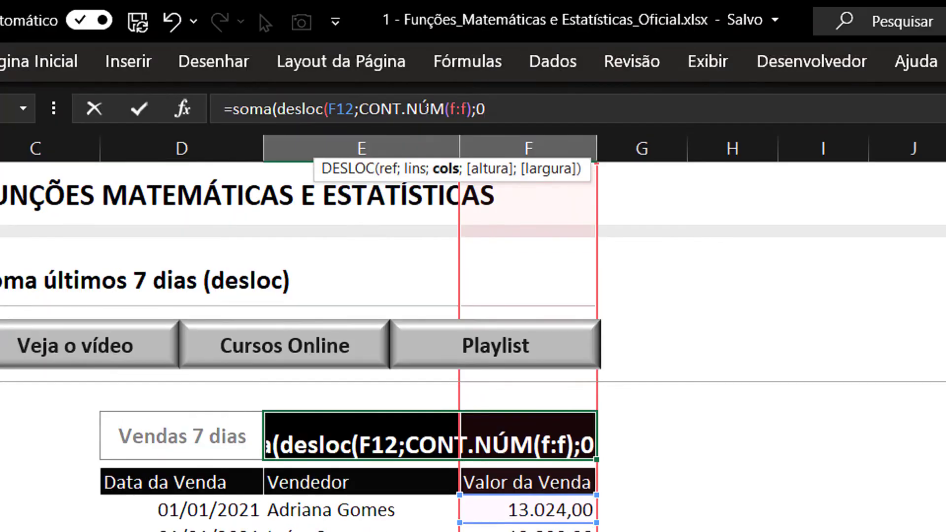
type(";")
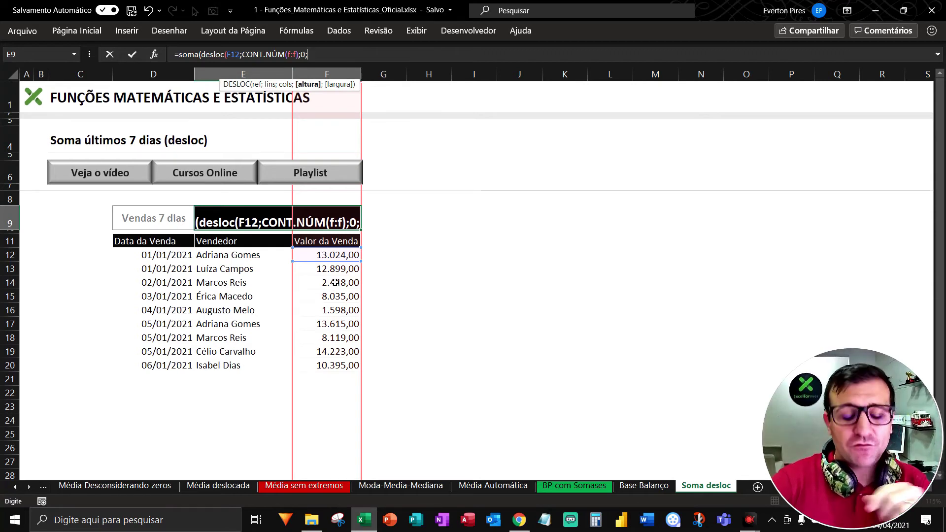
key("ctrl+alt+g")
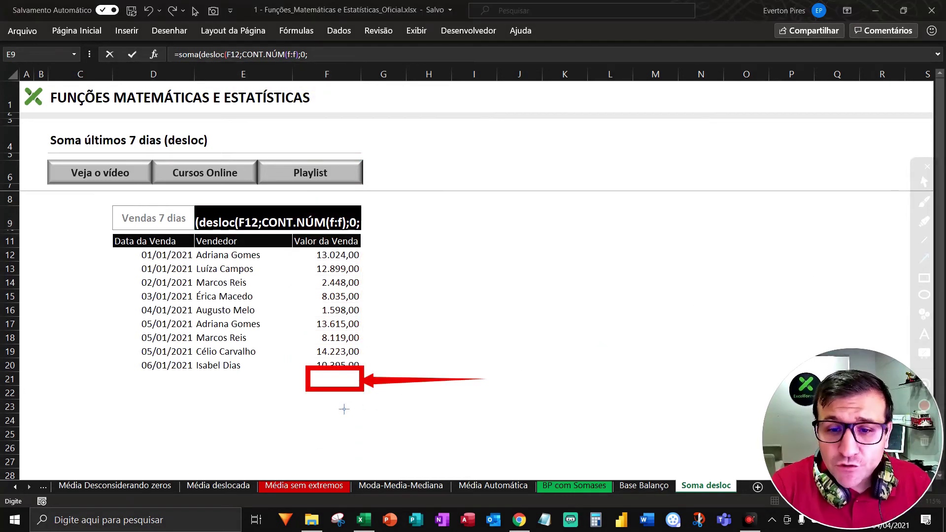
left_click_drag(342, 407, 343, 465)
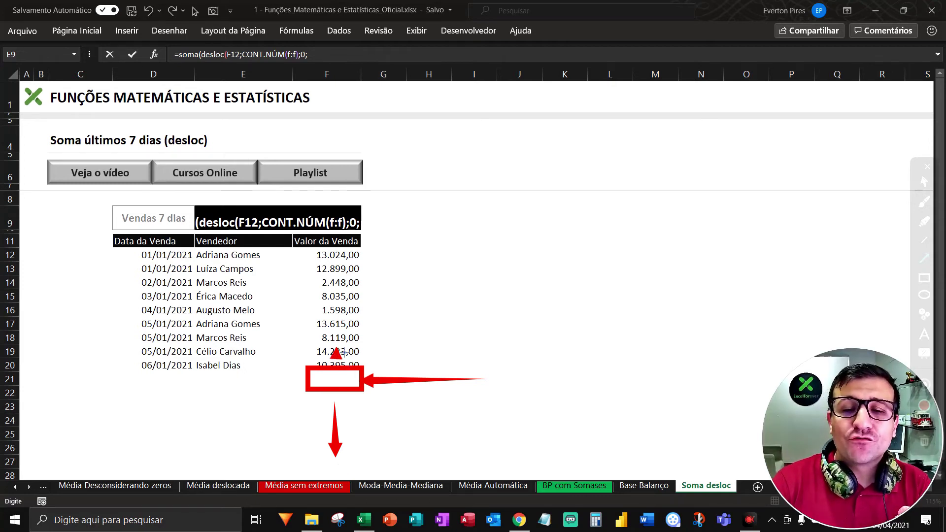
left_click_drag(336, 356, 340, 291)
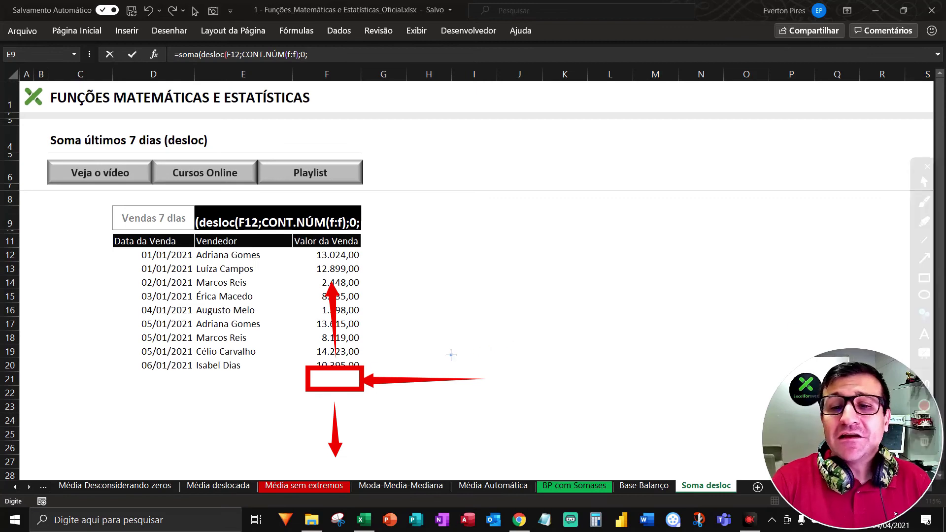
left_click(354, 387)
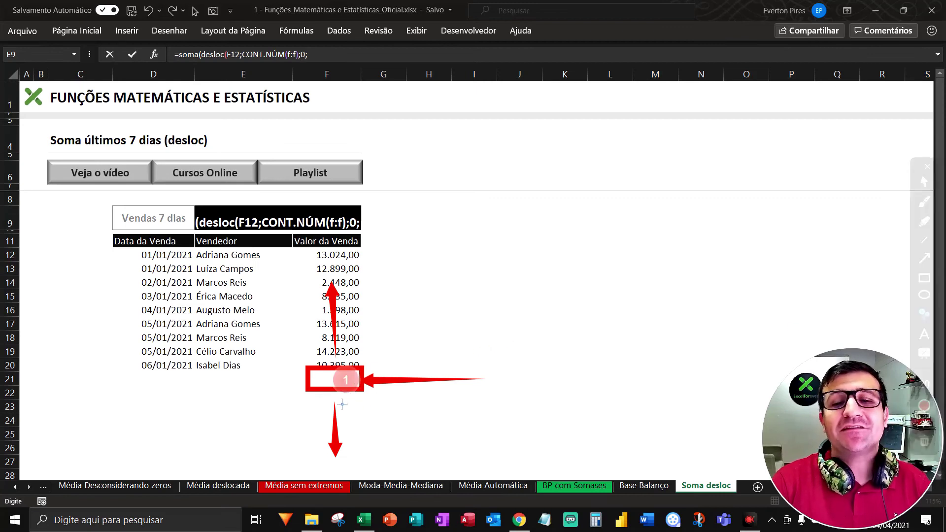
left_click(352, 366)
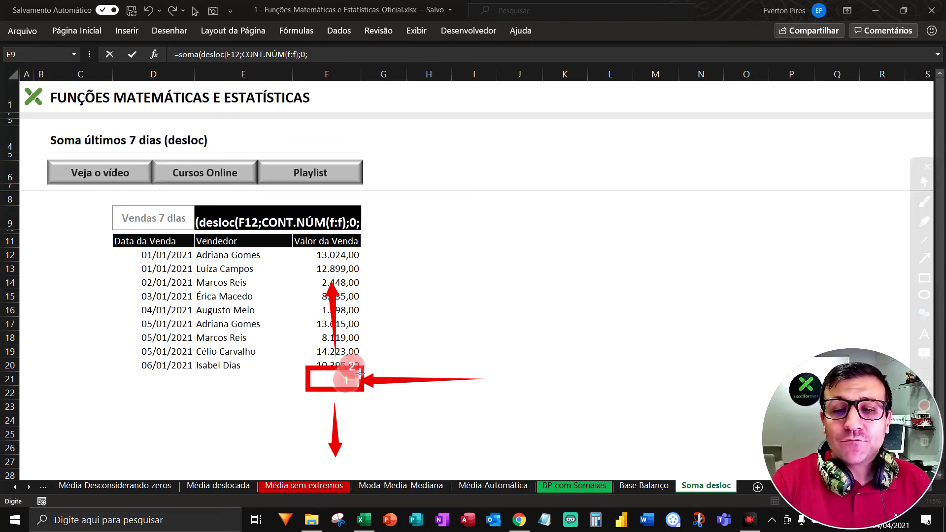
left_click(349, 352)
left_click(352, 339)
left_click(351, 324)
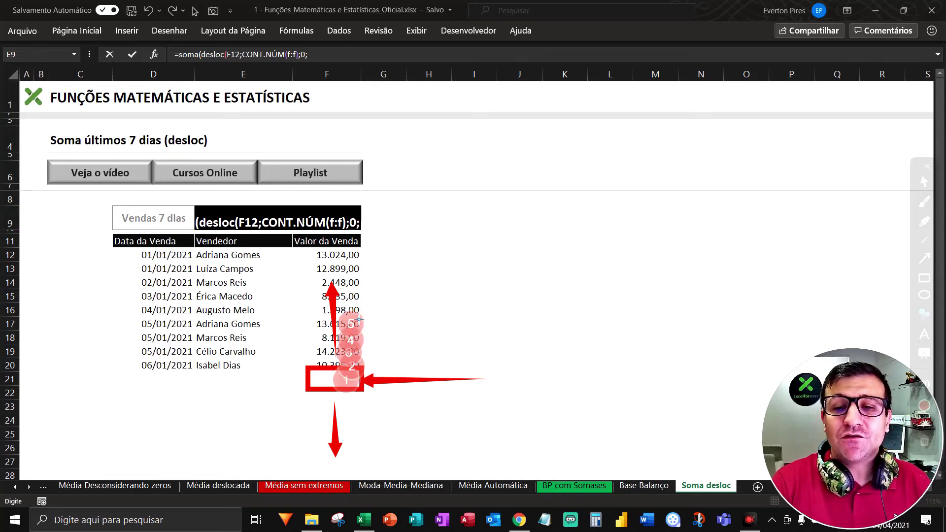
left_click(352, 311)
left_click(352, 298)
left_click(351, 283)
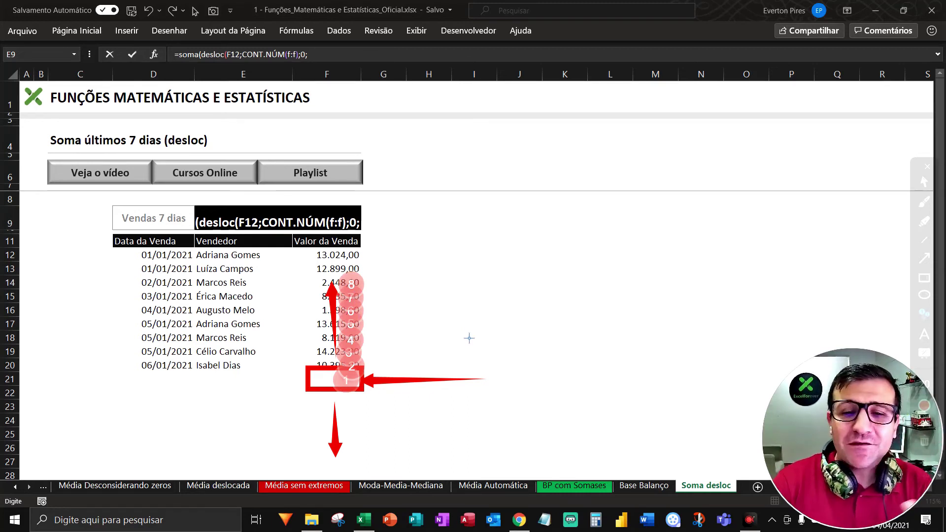
Close the formula with a height of -8)) so E9 displays 67.676,00
key("Escape")
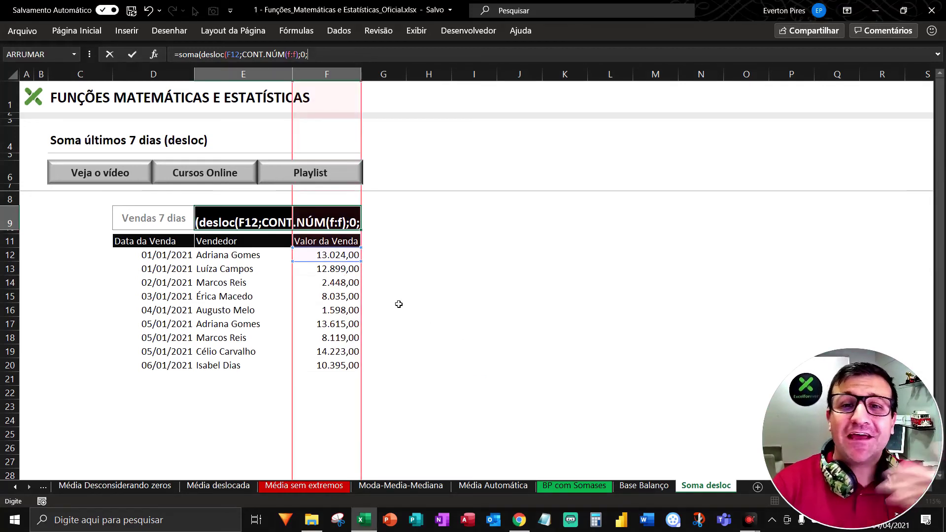
type("-8")
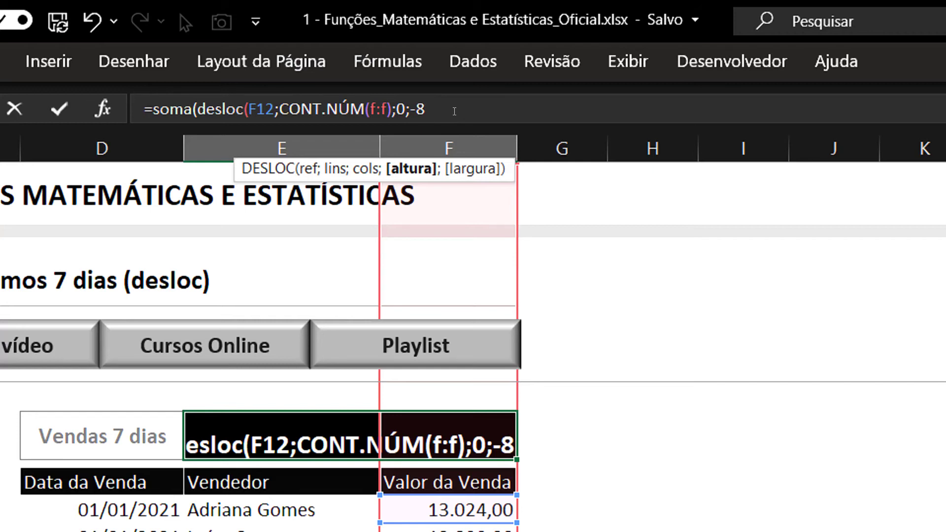
type(")")
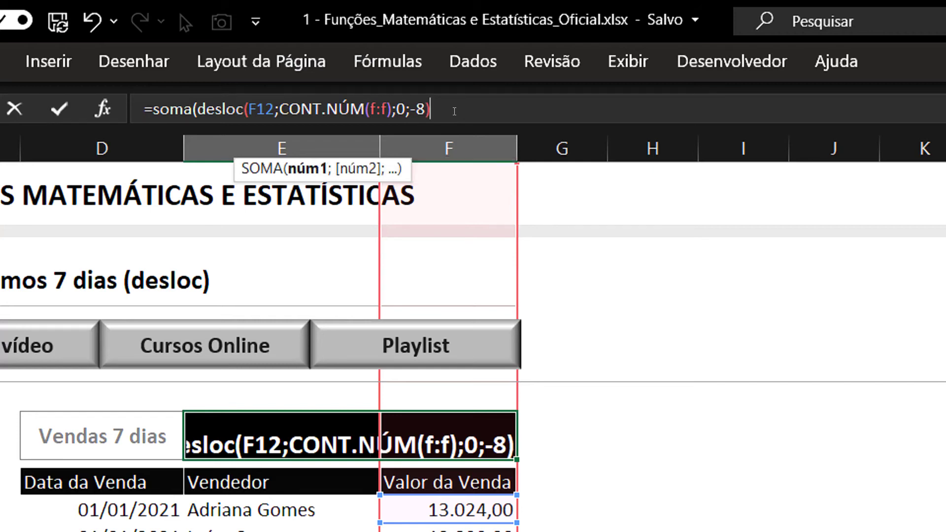
type(")")
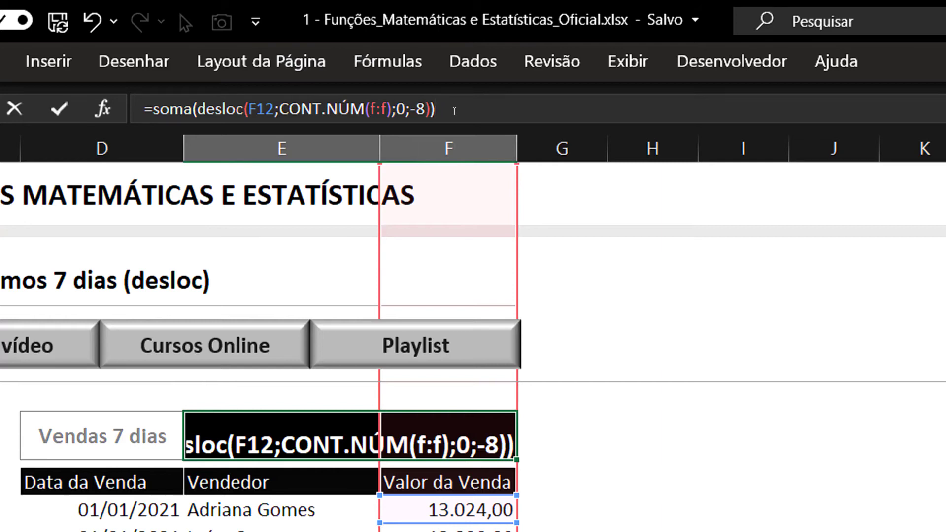
key("Return")
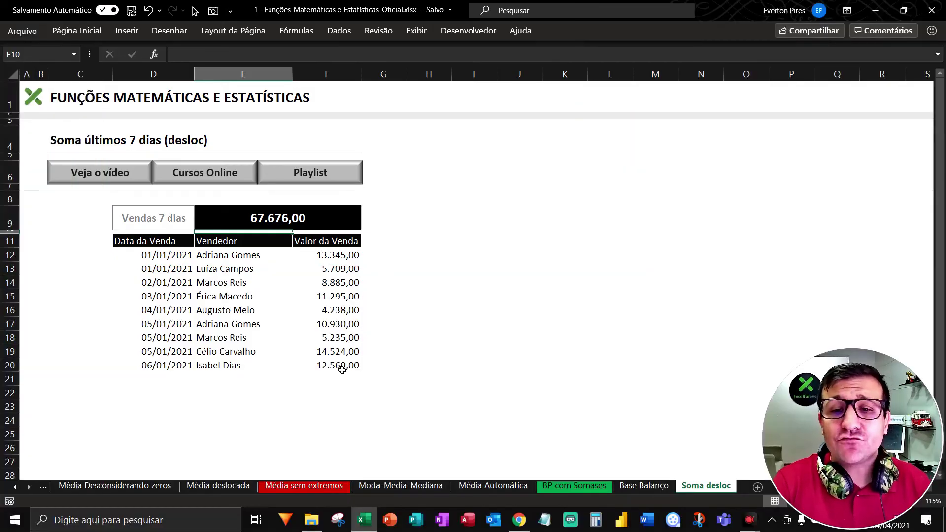
left_click(341, 367)
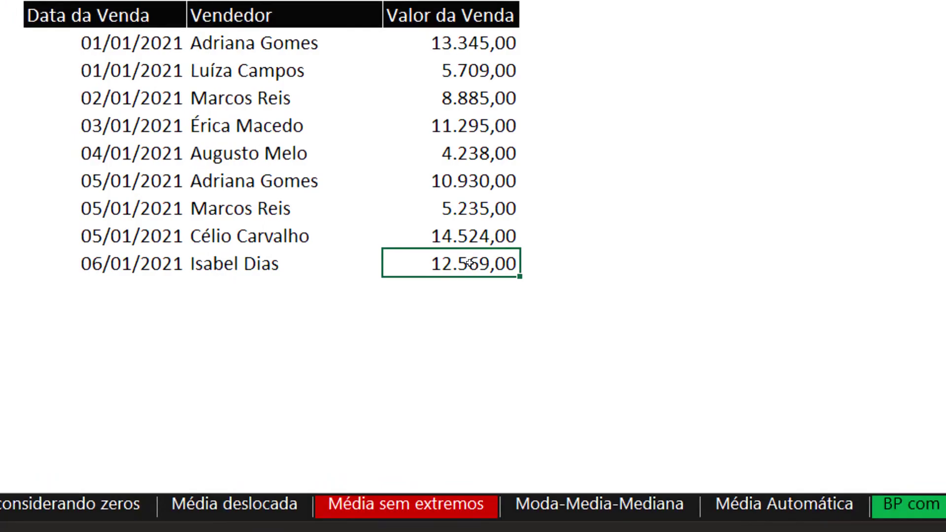
key("shift+Up")
key("shift+Up")
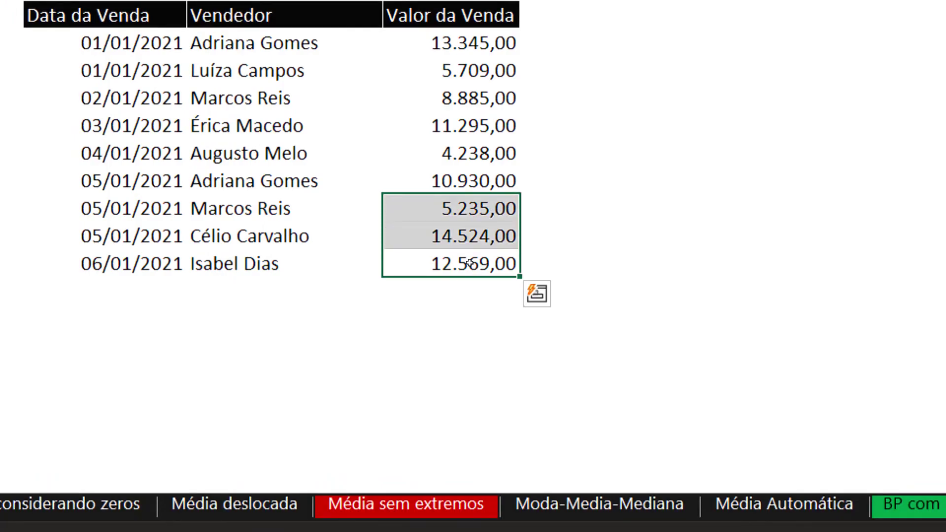
key("shift+Up")
key("shift+Up")
key("shift+Up")
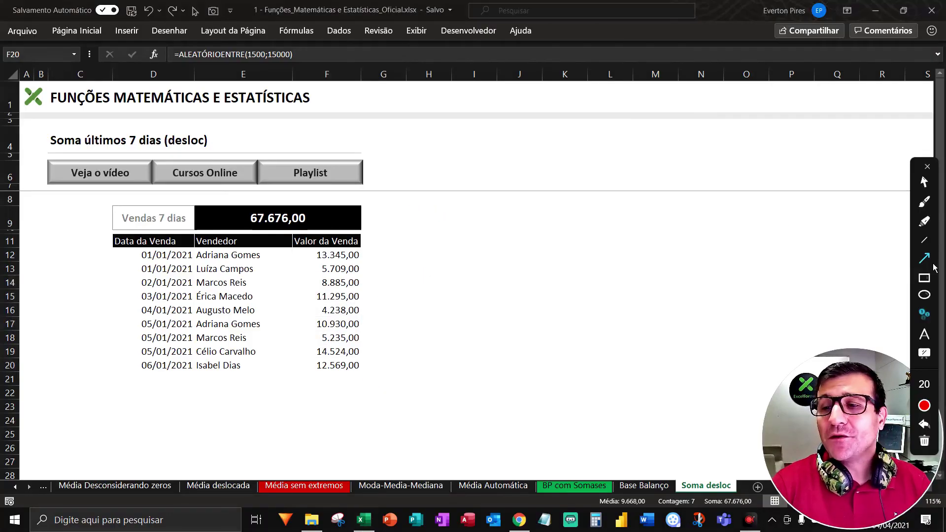
left_click_drag(543, 296, 723, 495)
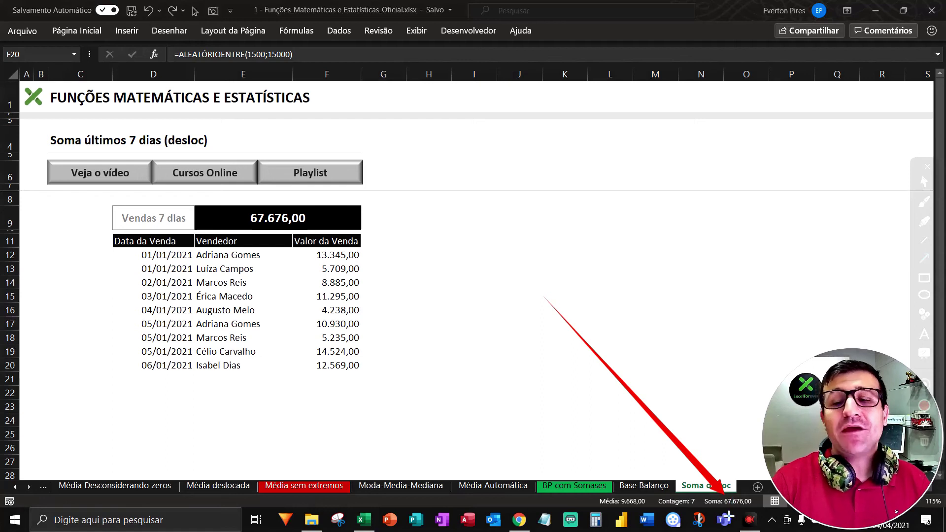
left_click_drag(456, 184, 330, 222)
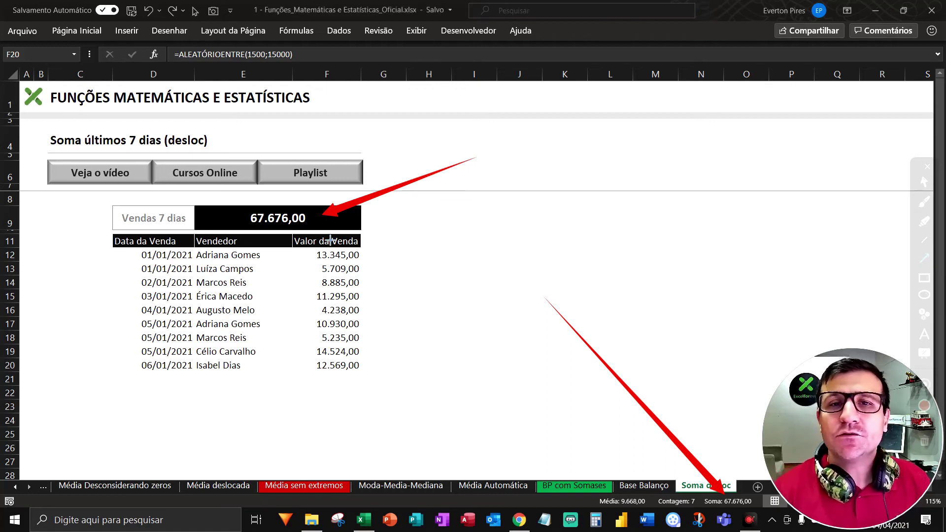
key("Escape")
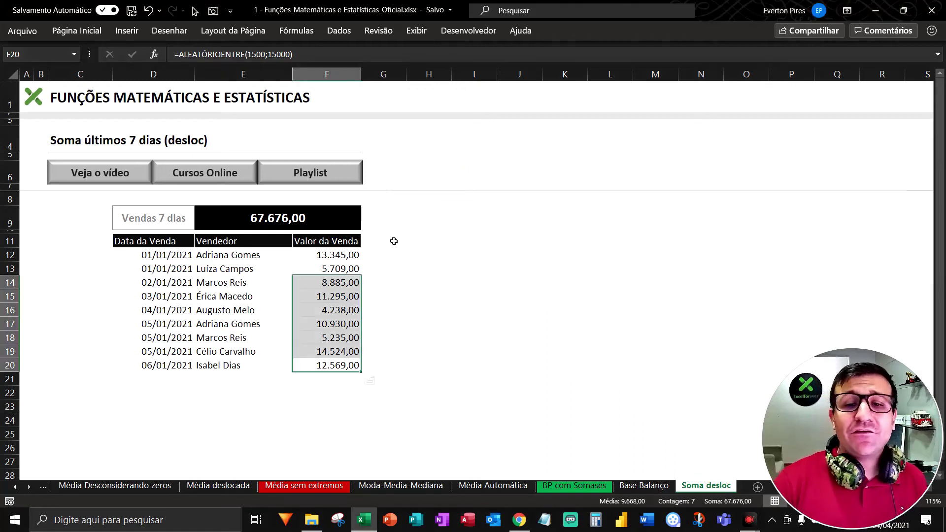
Copy the six sales rows D15:F20, dated 03/01 to 06/01
left_click(474, 300)
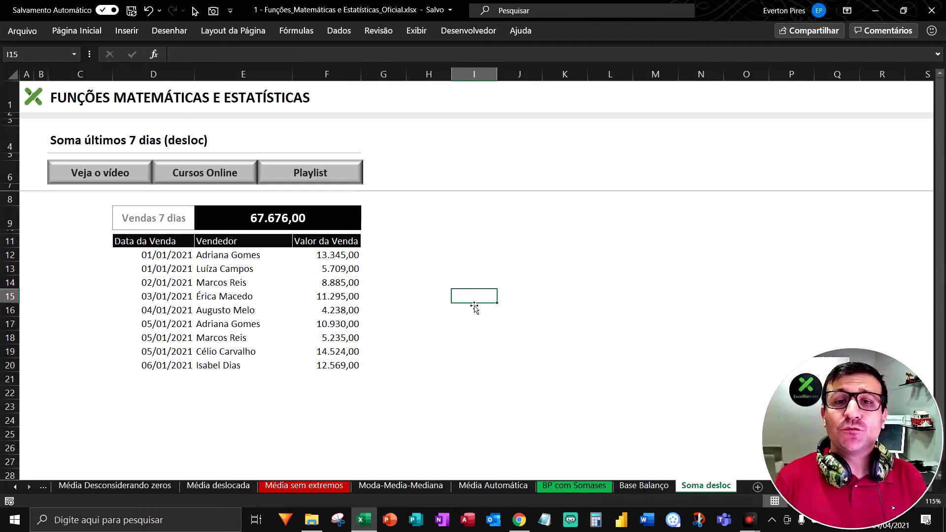
key("Left")
key("Left")
key("Left")
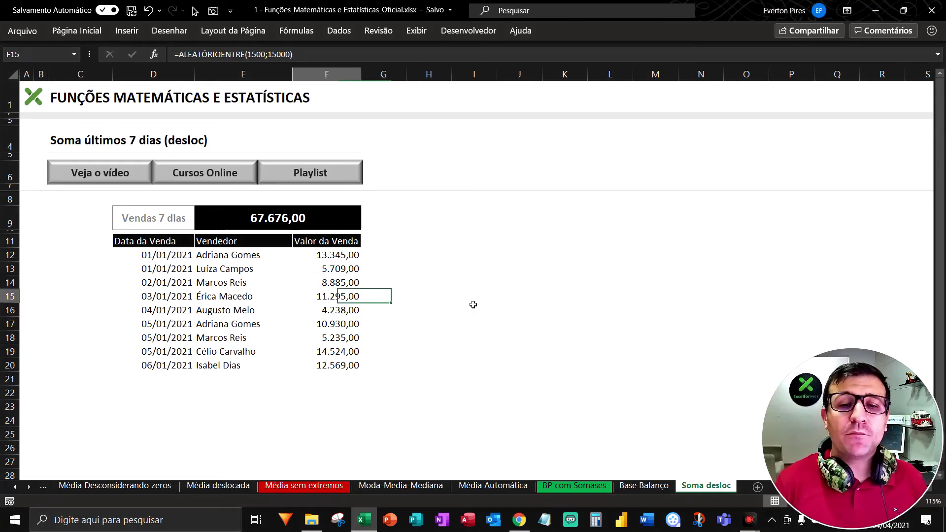
key("Left")
key("Left")
key("Left")
key("Right")
key("shift+Down")
key("shift+Down")
key("shift+Right")
key("shift+Down")
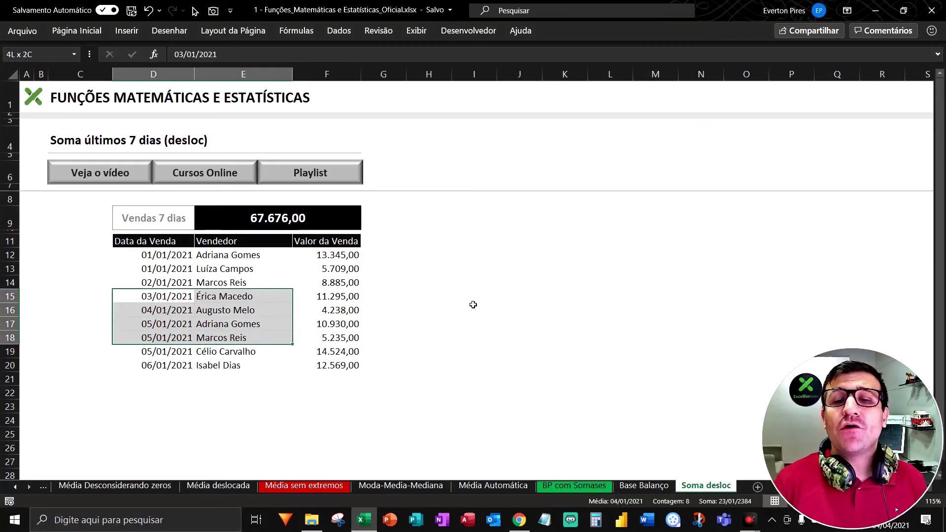
key("shift+Right")
key("shift+Down")
key("shift+Down")
key("ctrl+c")
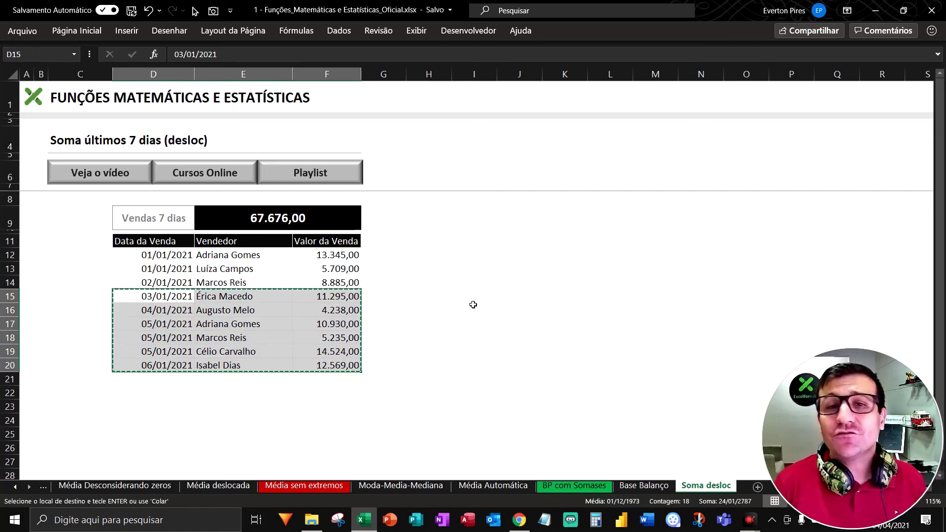
Paste the rows at D21, extending the table to row 26 with the total at 56.602,00
key("Down")
key("Down")
key("Down")
key("Down")
key("Down")
key("Down")
key("ctrl+v")
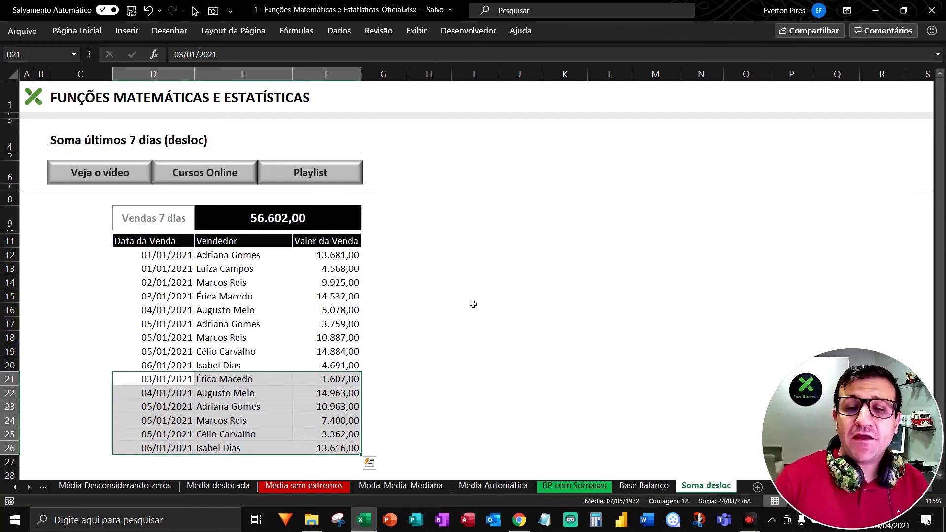
key("Down")
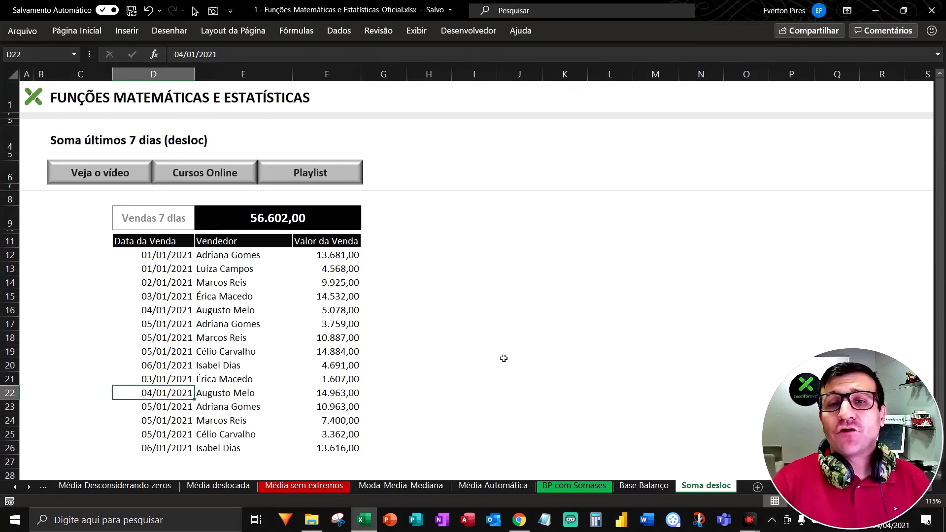
key("ctrl+shift+d")
left_click_drag(380, 448, 381, 361)
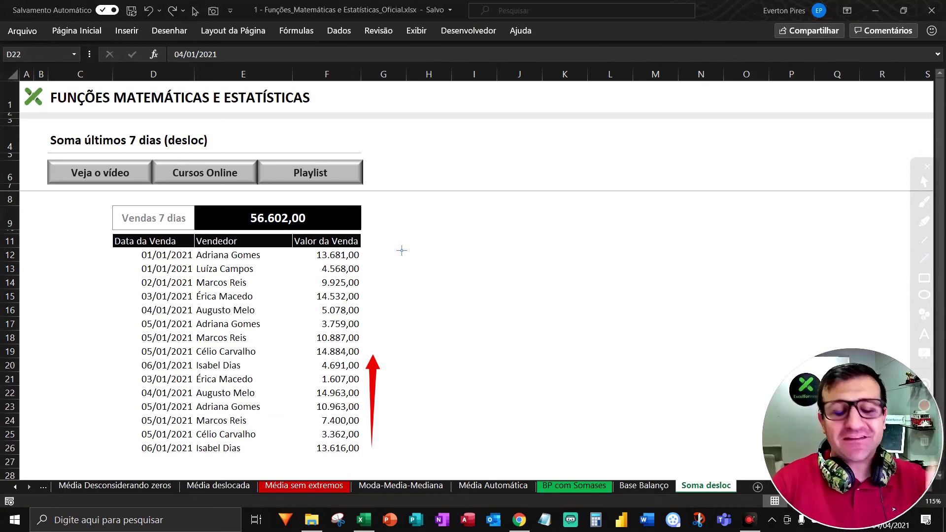
key("ctrl+shift+d")
left_click(344, 452)
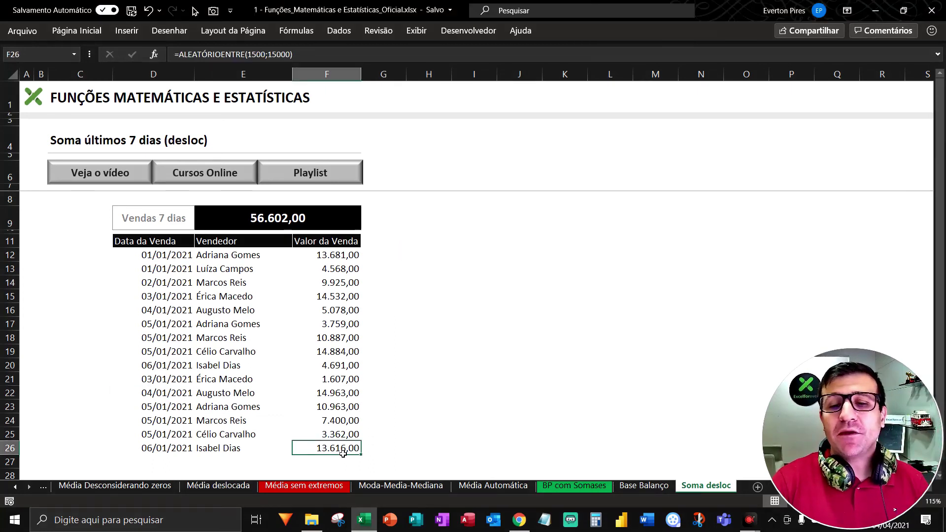
key("shift+Up")
key("shift+Up")
key("shift+Up")
key("shift+Up")
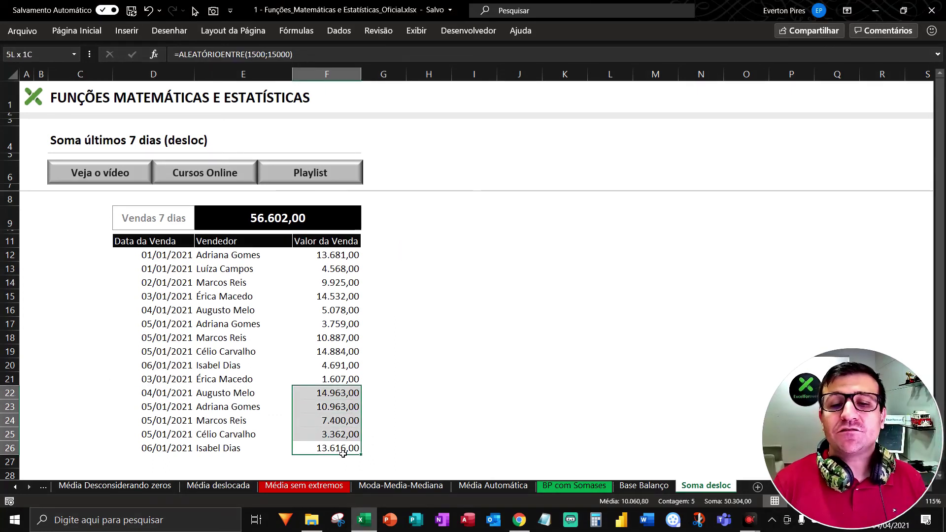
key("shift+Up")
key("shift+Up")
key("ctrl+shift+d")
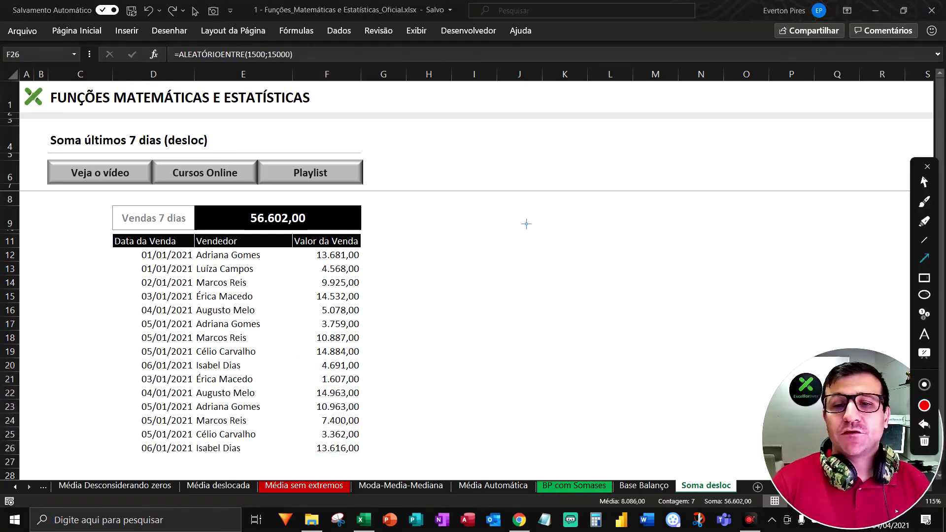
left_click_drag(473, 169, 304, 214)
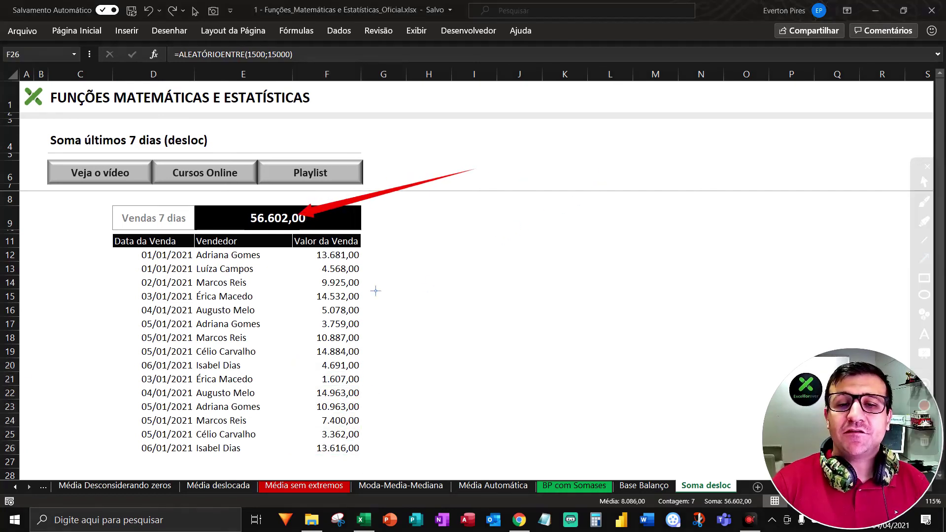
left_click_drag(660, 360, 736, 506)
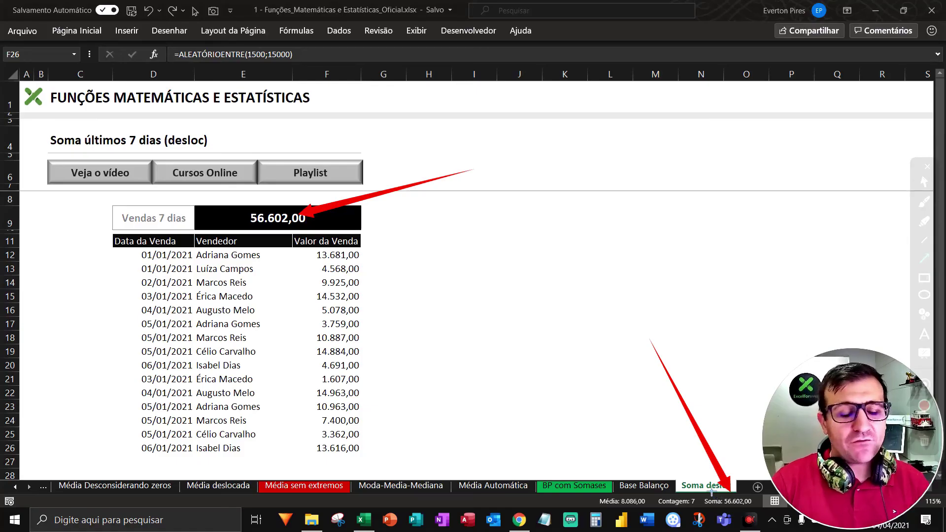
key("Escape")
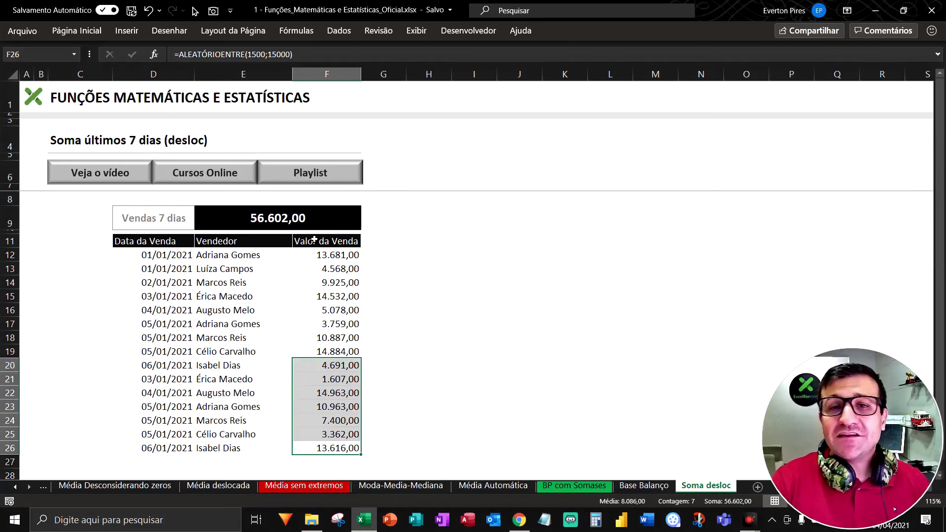
Change the DESLOC height in E9's formula from -8 to -11, giving 92.104,00
left_click(307, 219)
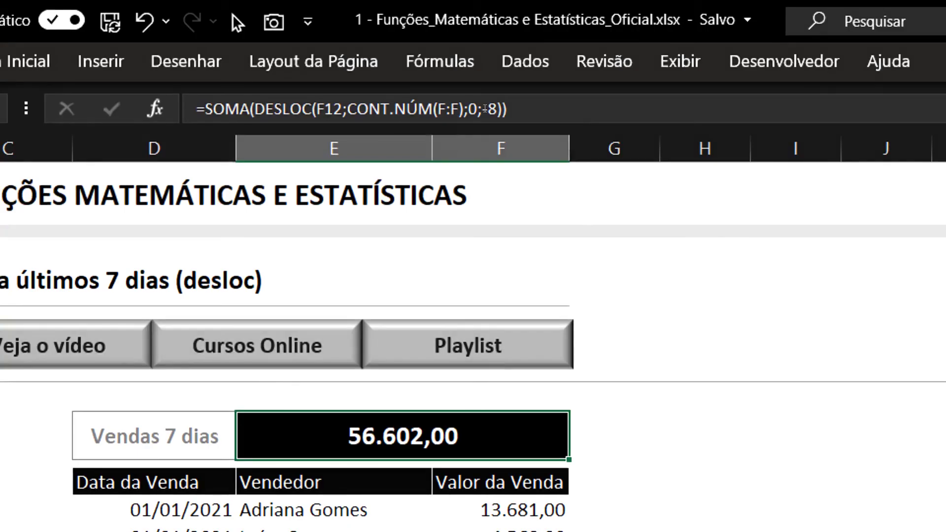
left_click(496, 113)
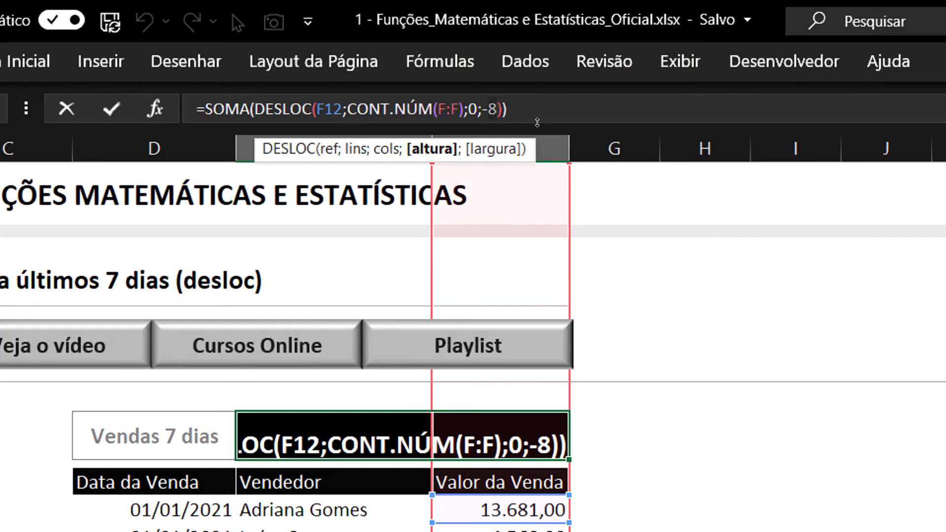
key("BackSpace")
type("11")
key("Return")
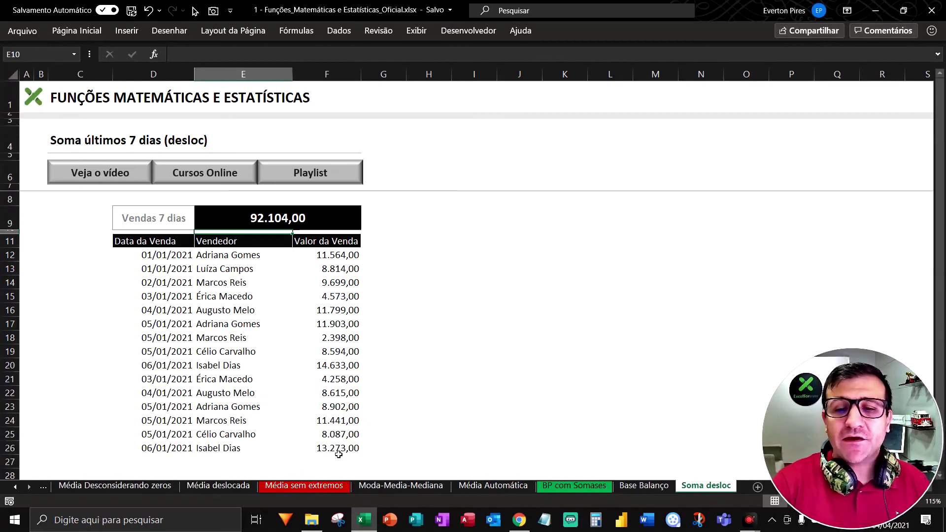
left_click(339, 454)
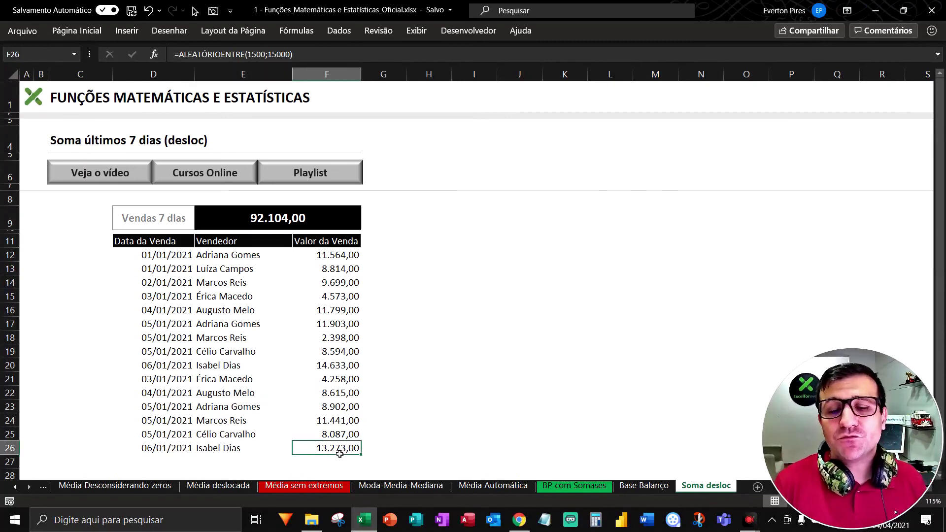
key("shift+Up")
key("shift+Up")
key("shift+Up")
key("shift+Up")
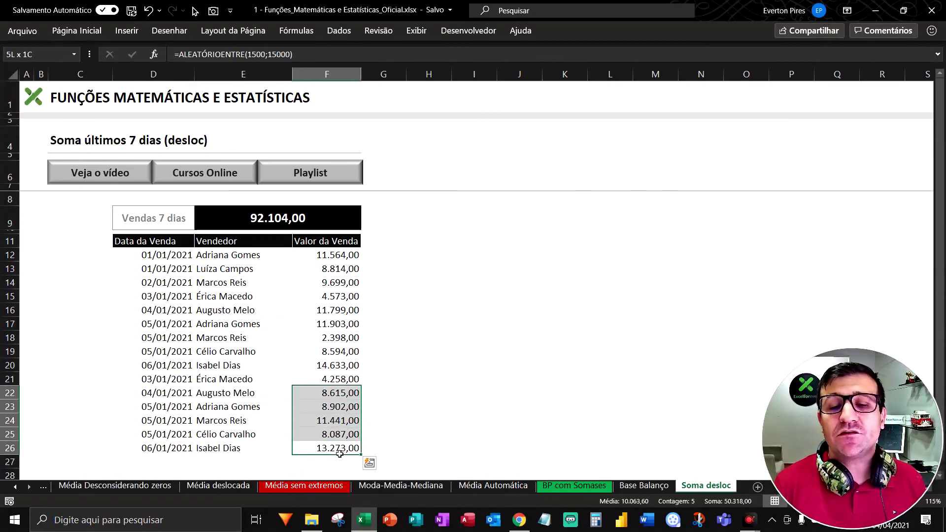
key("shift+Up")
key("shift+Up")
key("shift+Up")
key("shift+Up")
key("shift+Up")
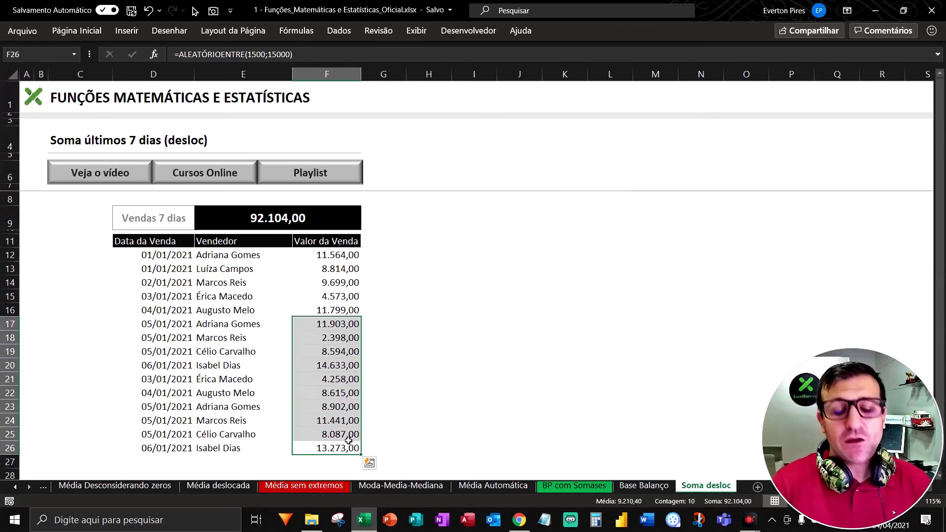
key("ctrl+alt+g")
left_click_drag(545, 152, 341, 213)
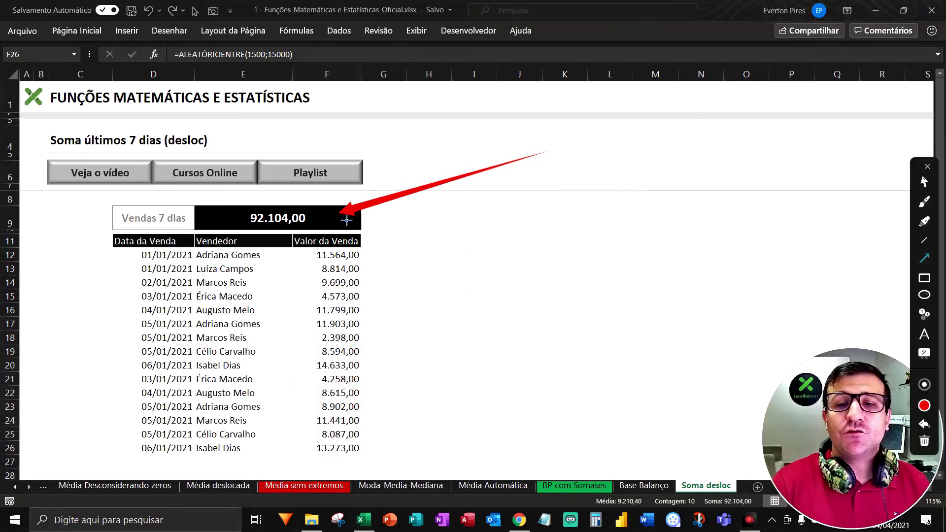
left_click_drag(636, 337, 742, 501)
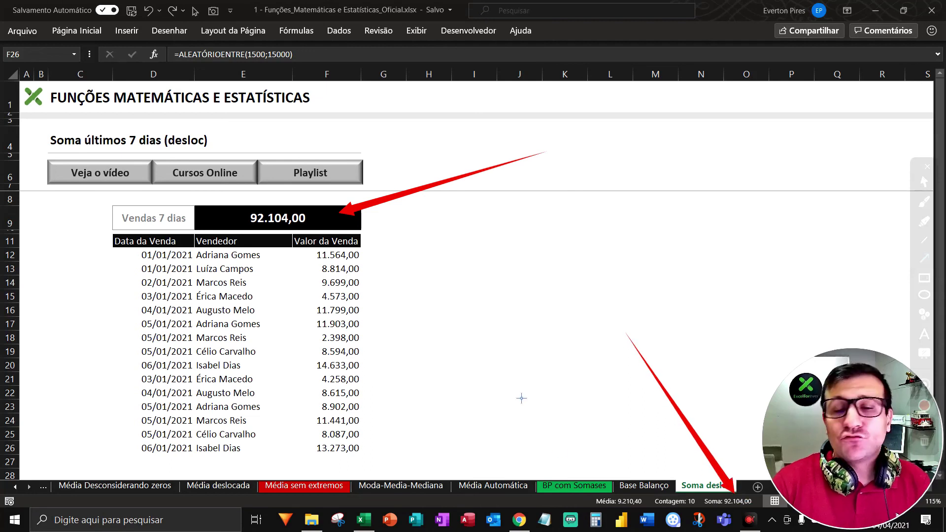
key("ctrl+alt+g")
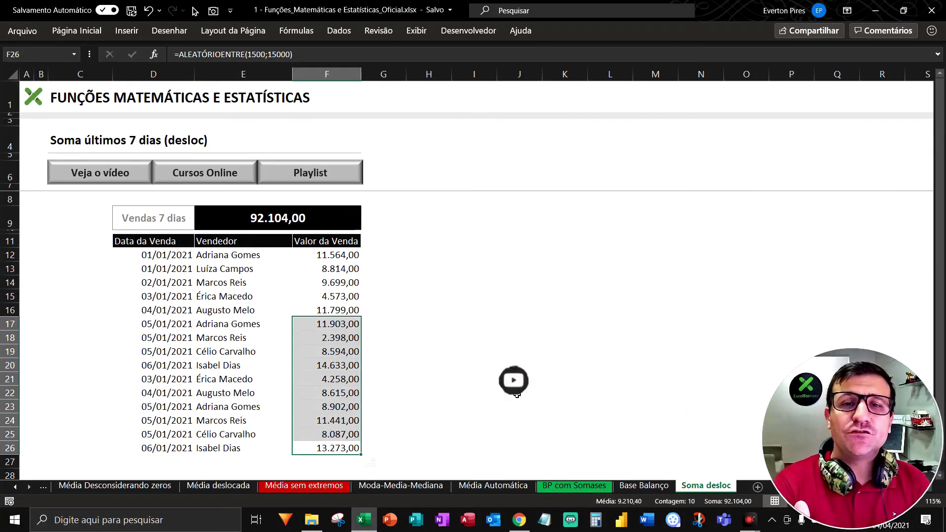